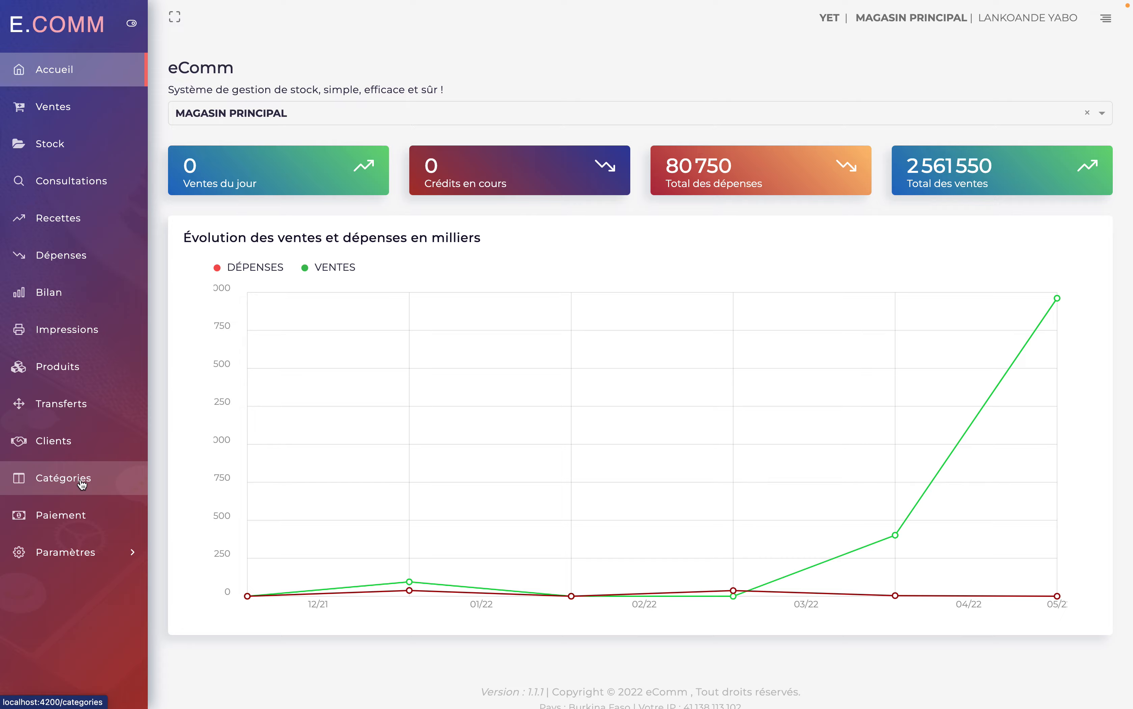
Step: Try to save a new category of type Produit with the label BOISSON
click(84, 481)
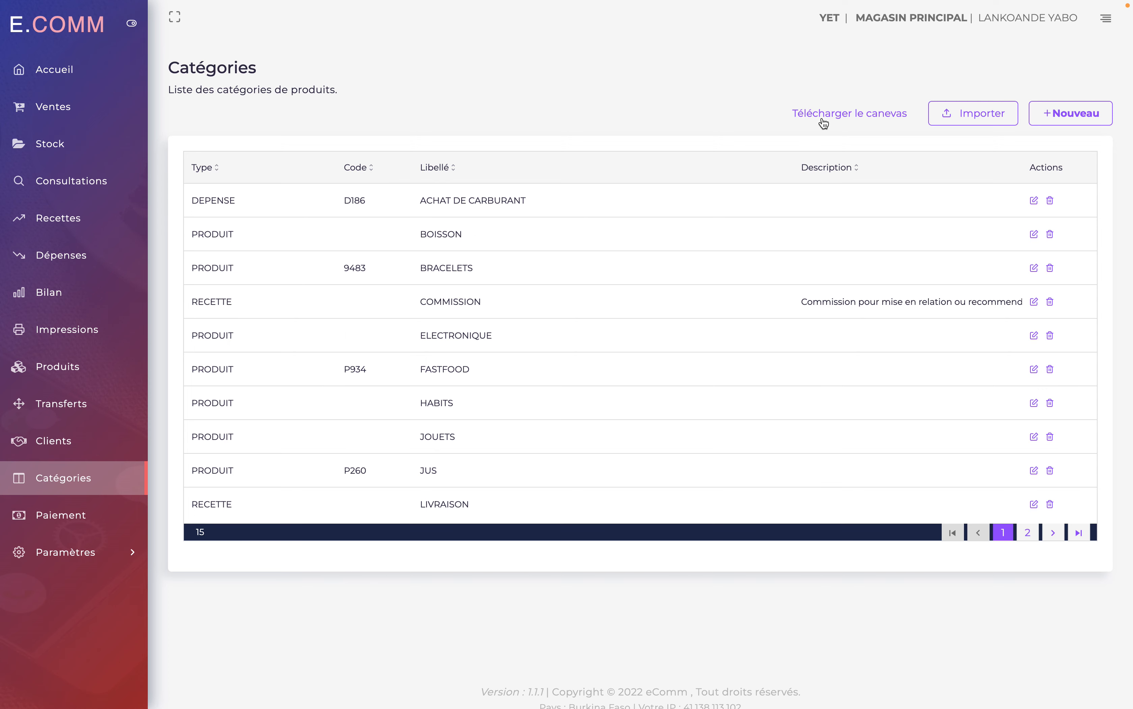
click(1062, 121)
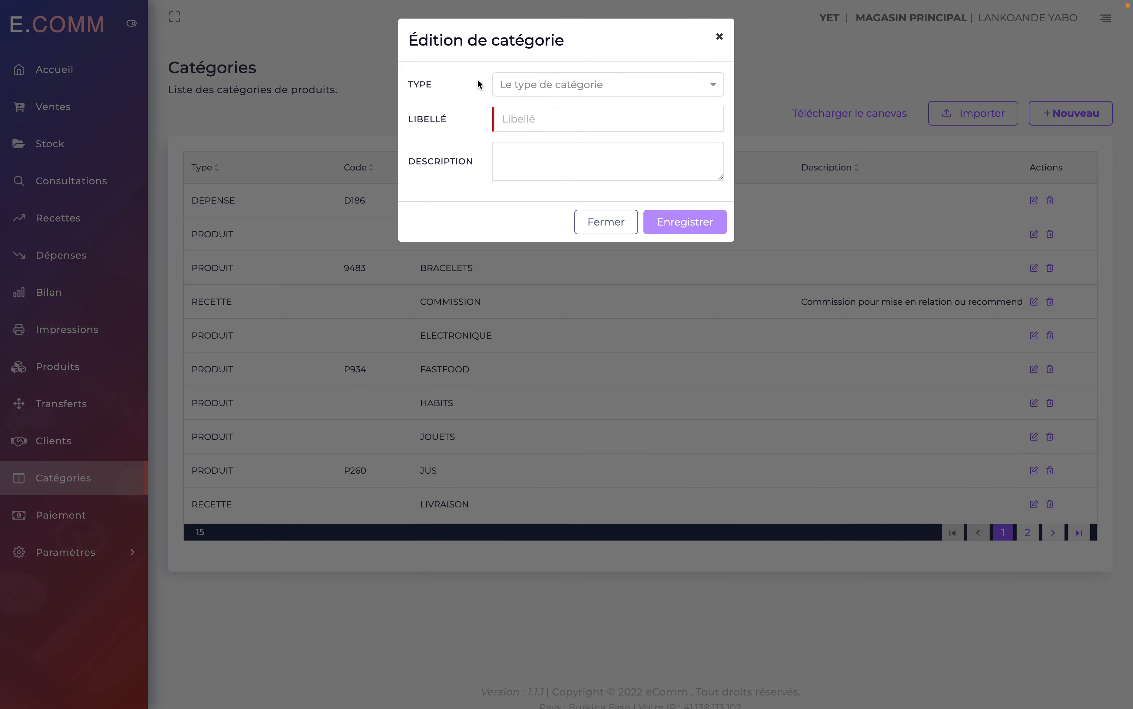
click(516, 85)
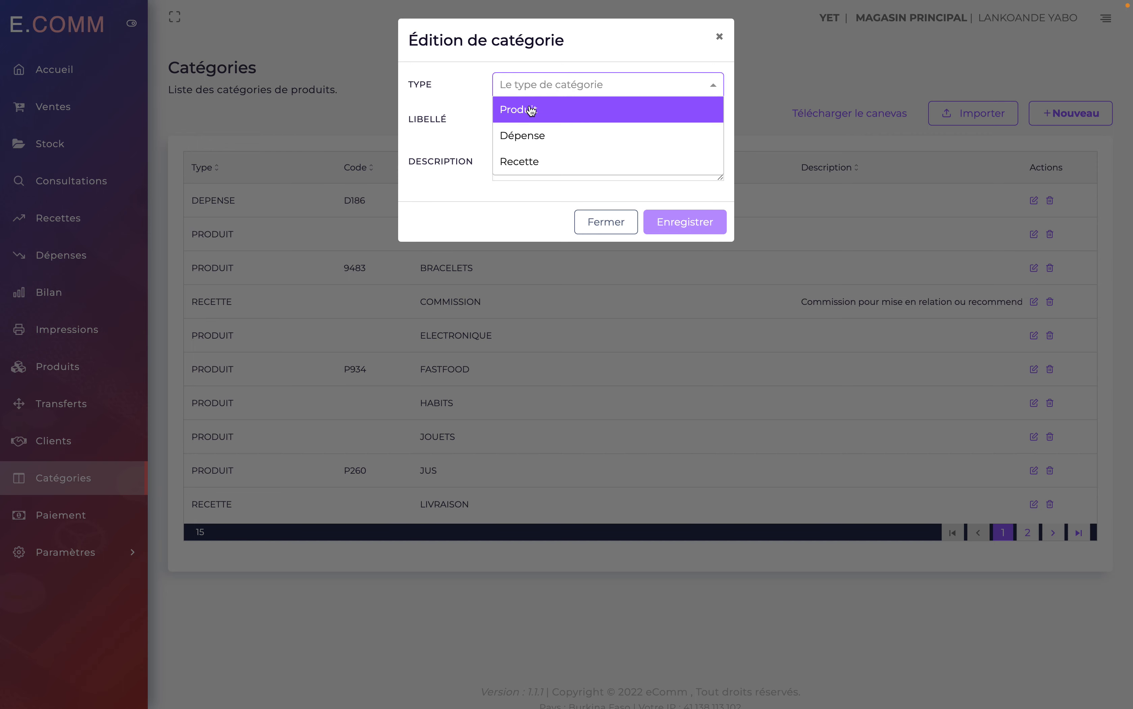
click(531, 110)
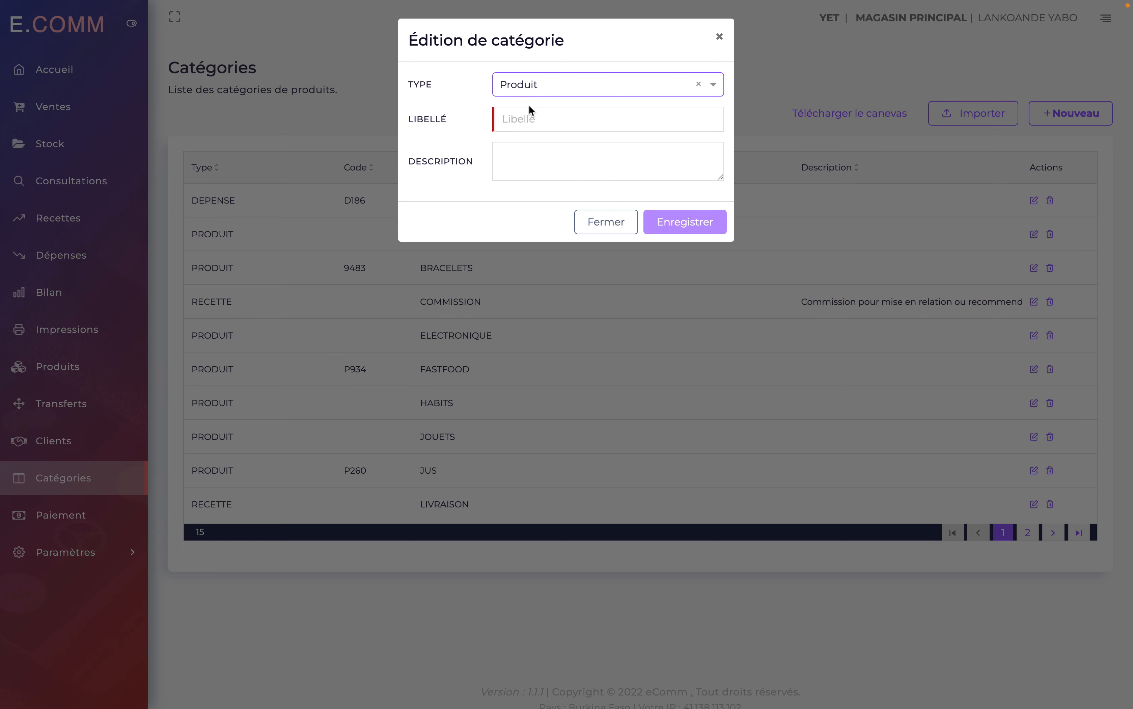
click(525, 118)
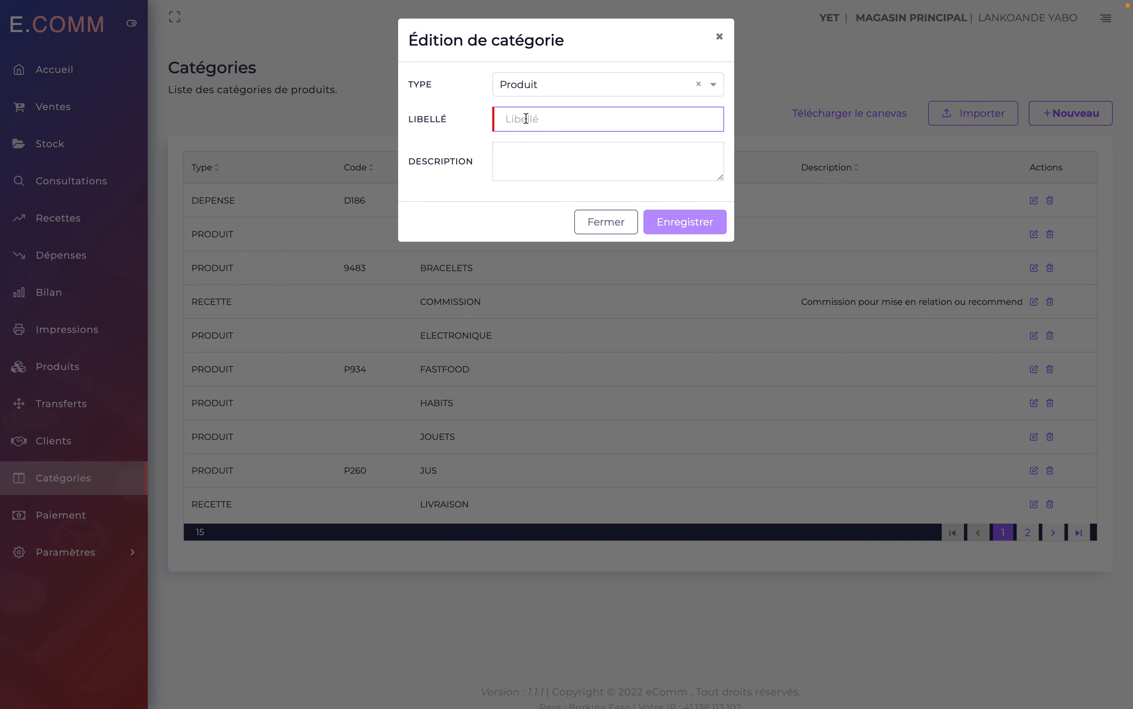
text(B)
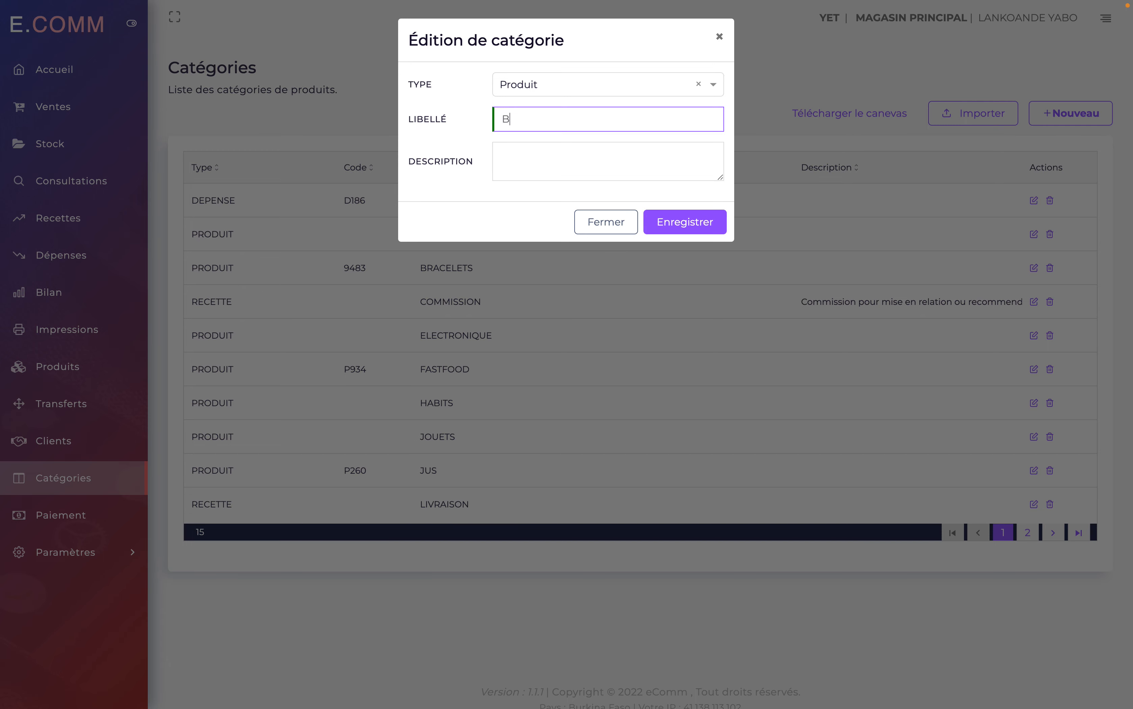
text(OISSON)
click(667, 220)
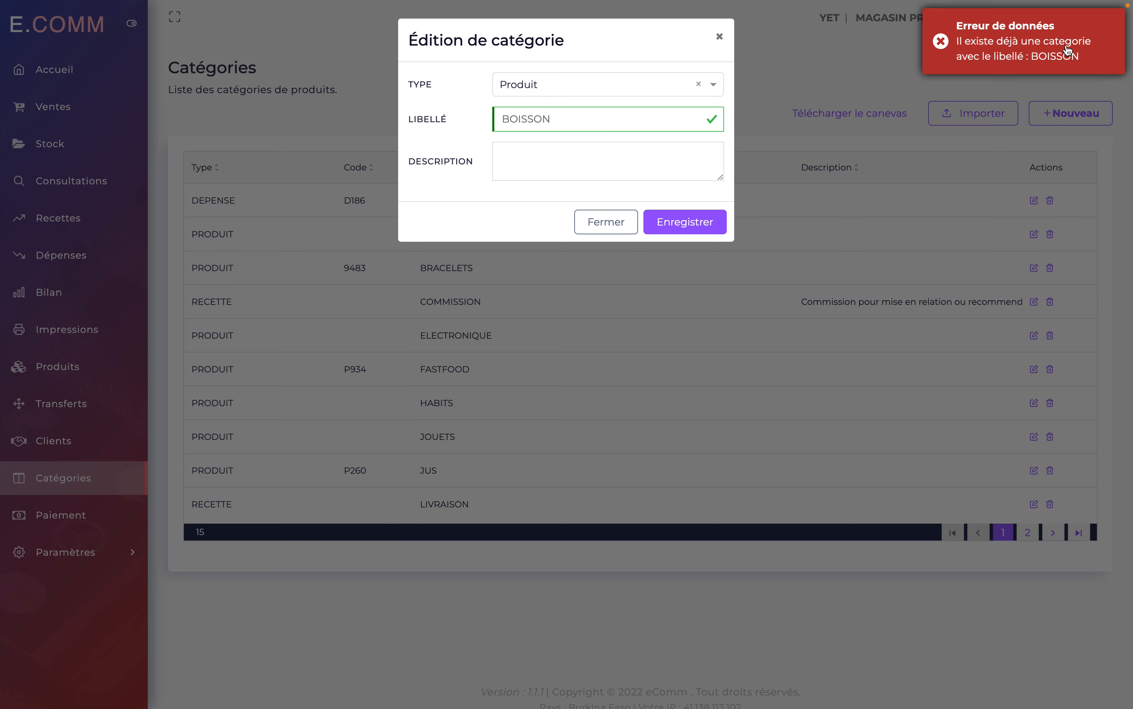
Step: Change the new category's label to JUS DE MANGUE, save it, and highlight its entry in the category list
double_click(534, 119)
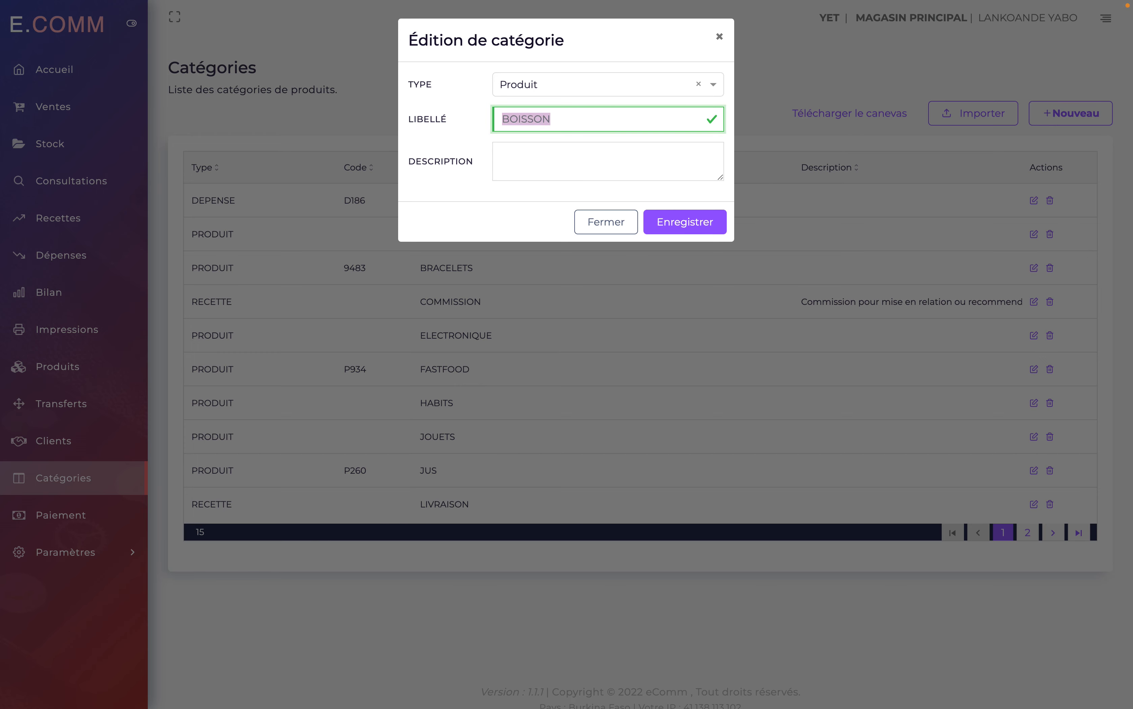
text(JUS DE MANGUE)
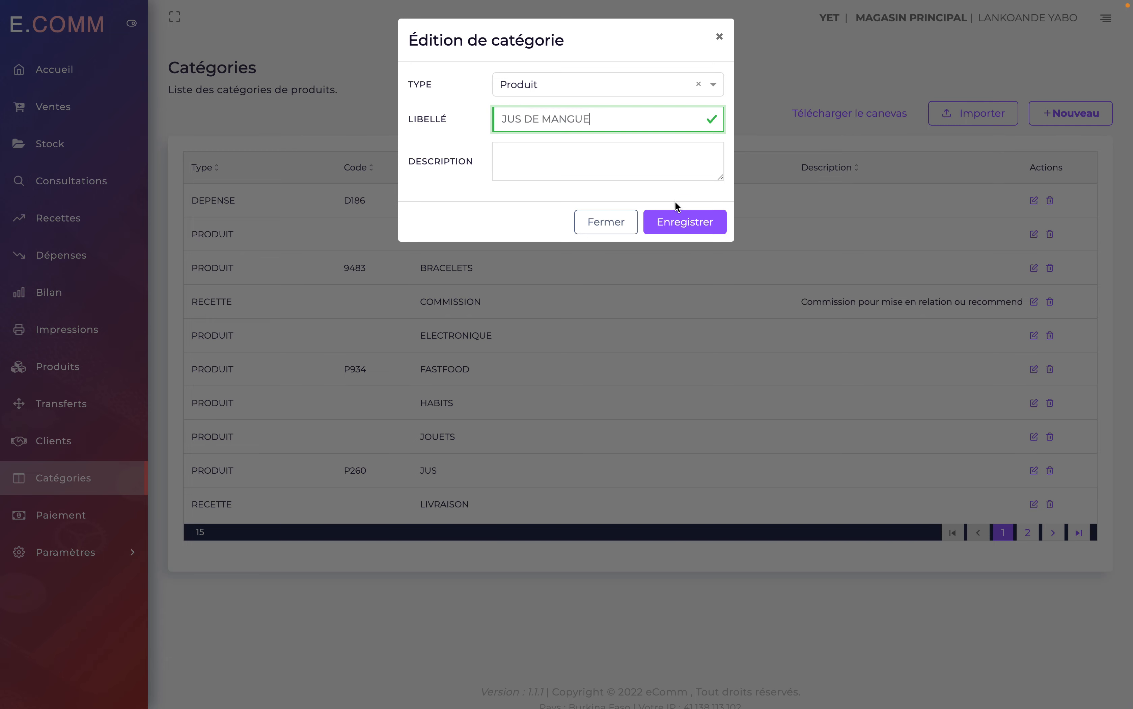
click(679, 229)
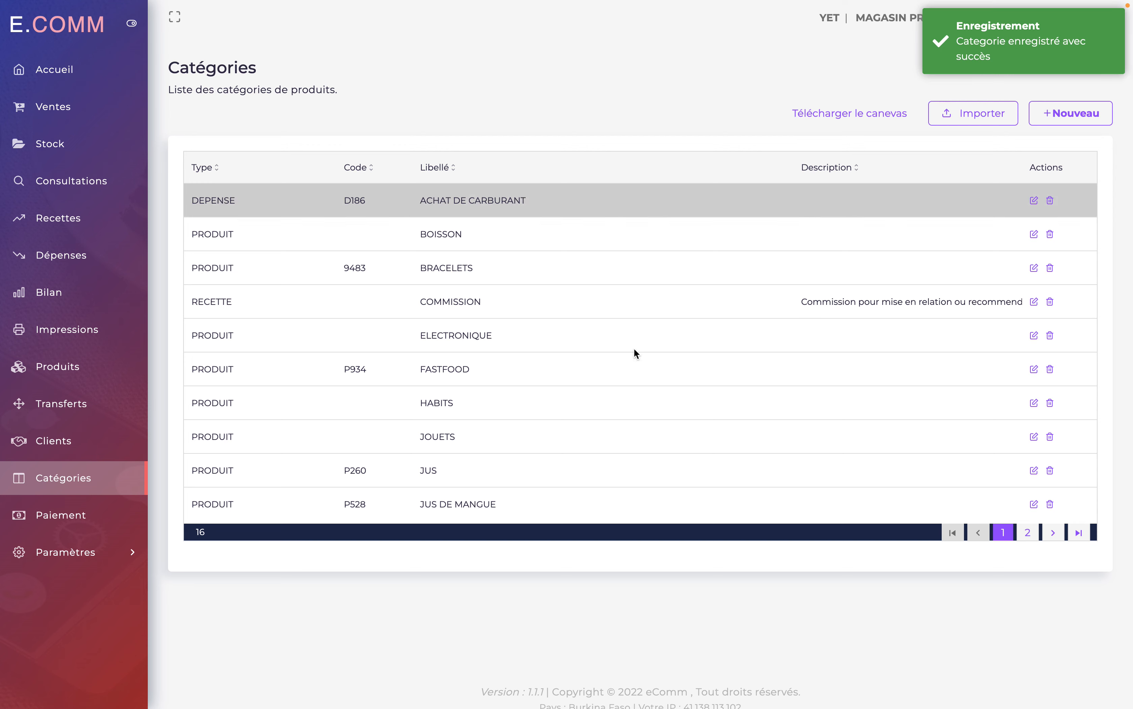
double_click(470, 502)
triple_click(470, 503)
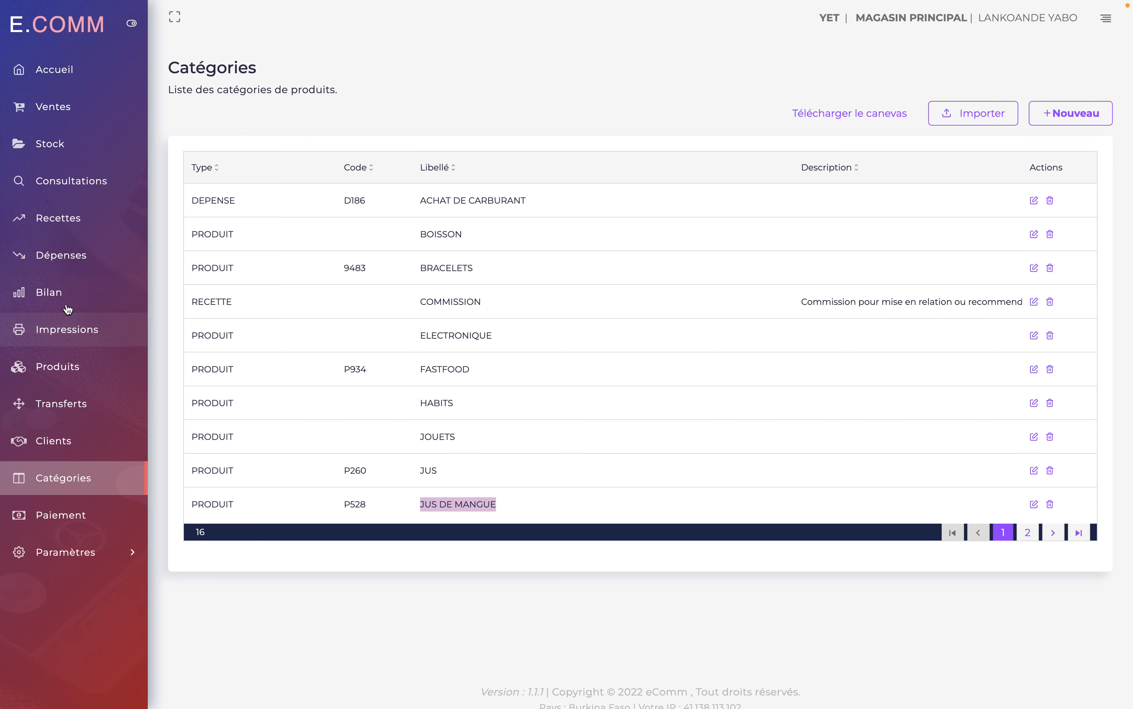
Step: Open the product list and collapse the navigation sidebar
click(83, 378)
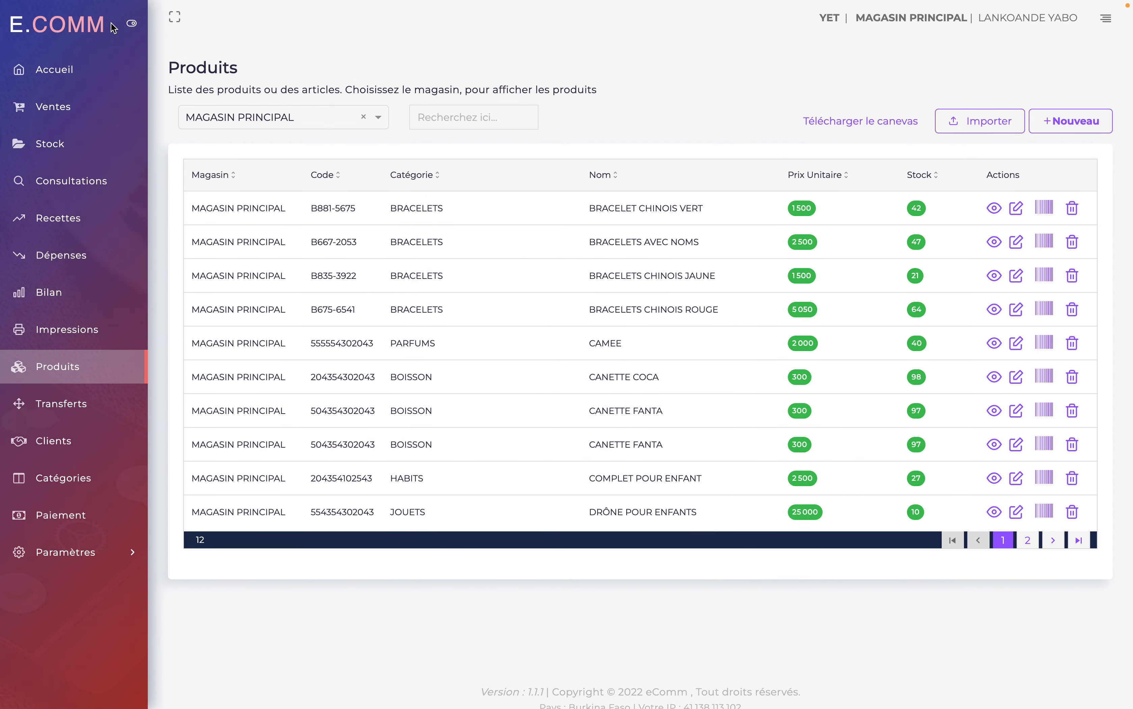
click(130, 23)
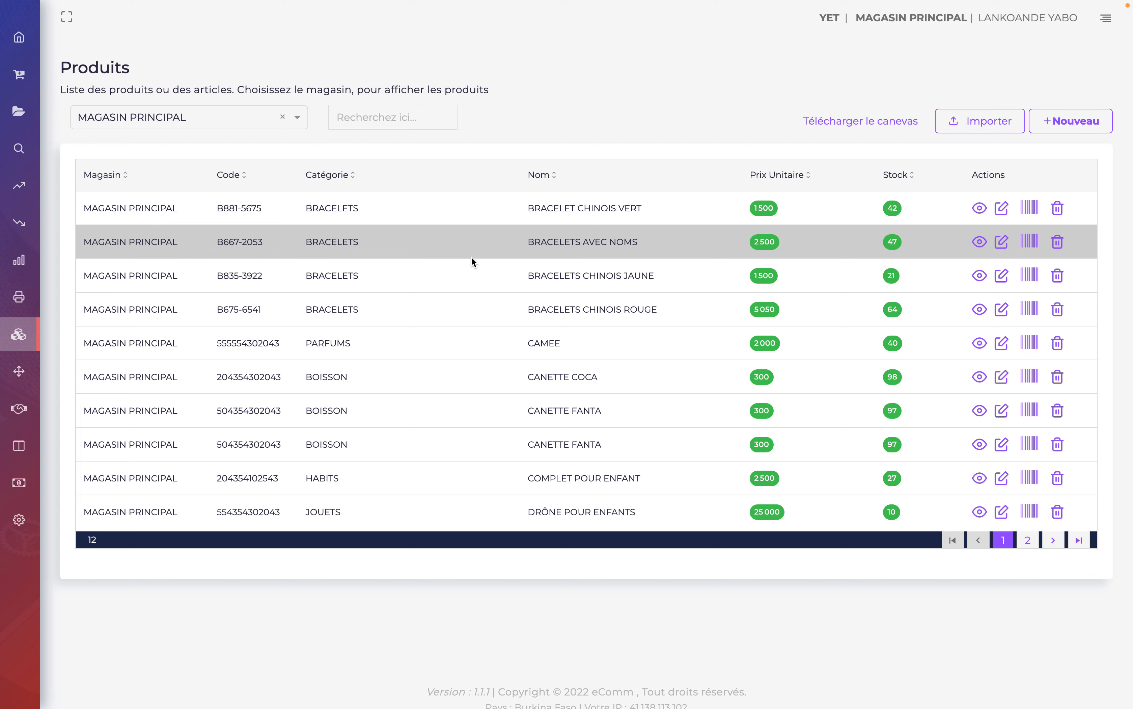
Step: Show the products of MAGASIN TAMPOUY and return the store filter to MAGASIN PRINCIPAL
click(298, 118)
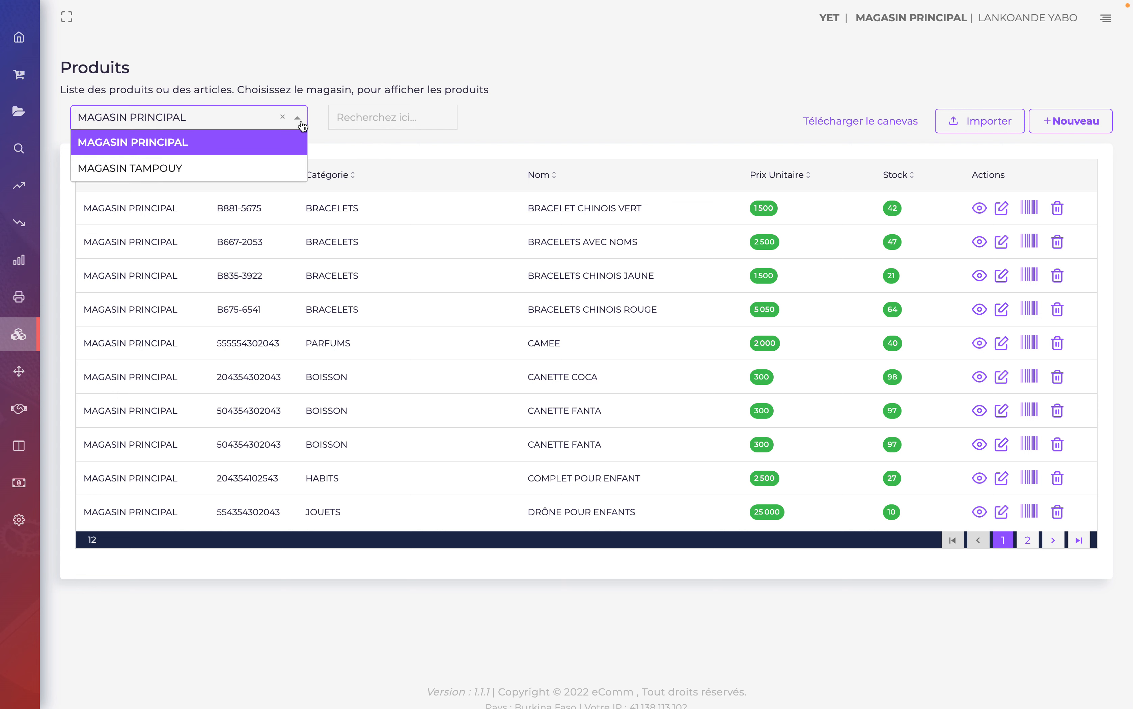
click(300, 121)
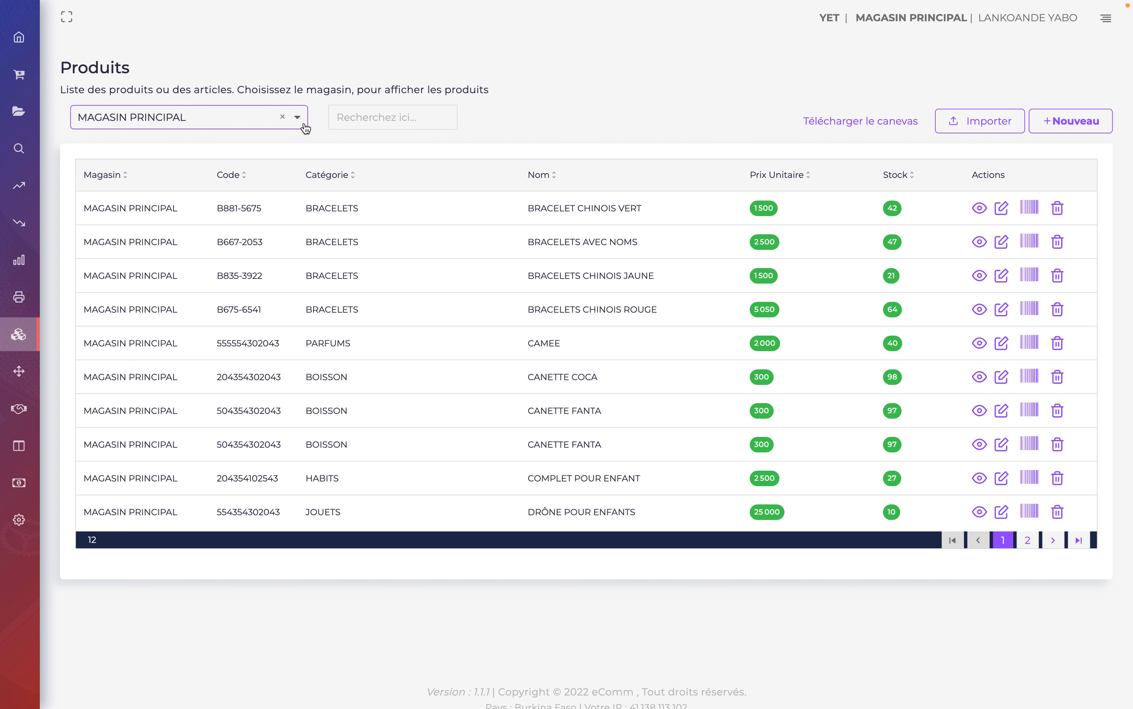
click(304, 125)
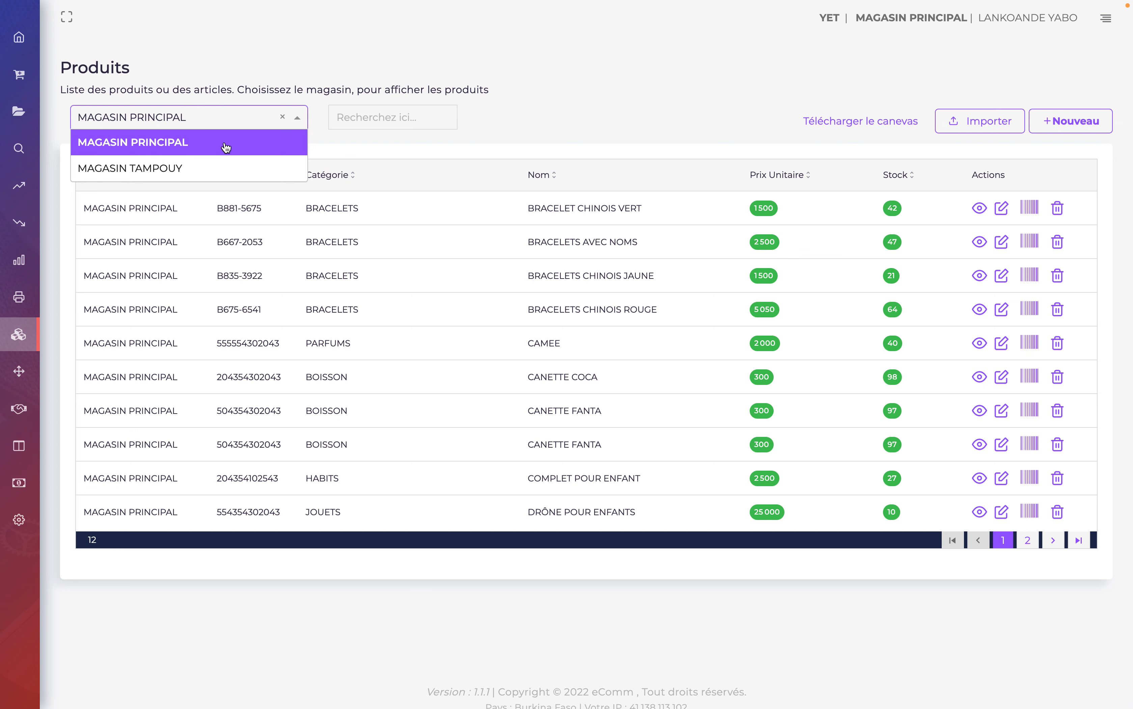
click(207, 167)
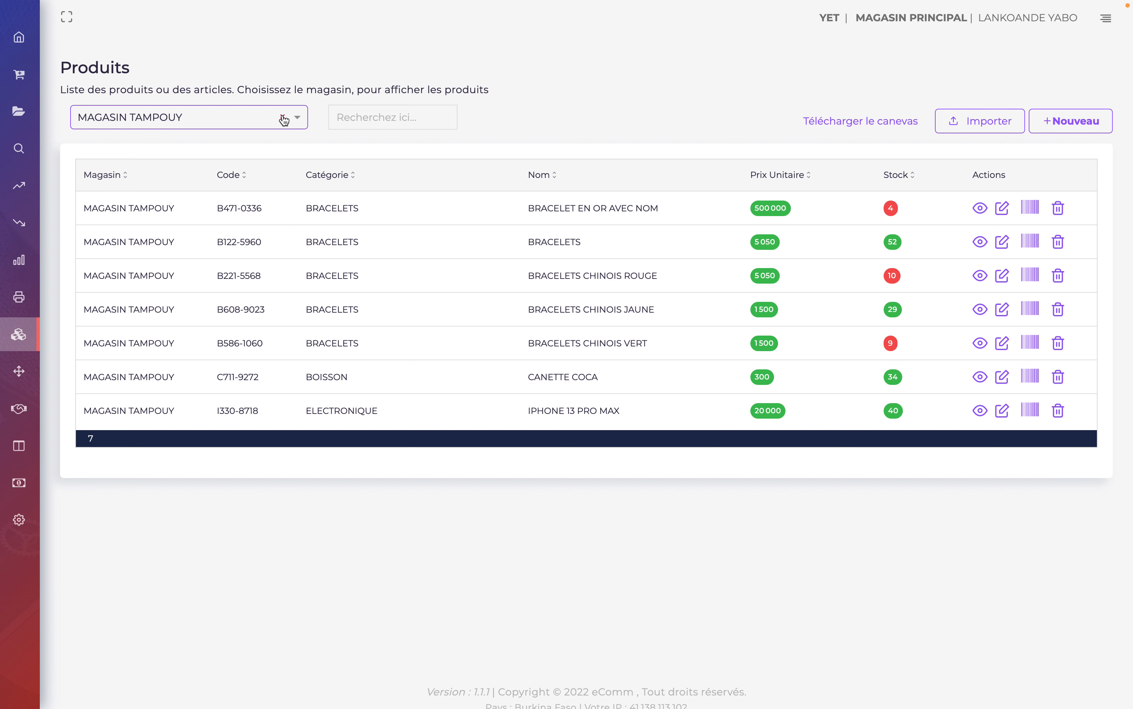
click(384, 116)
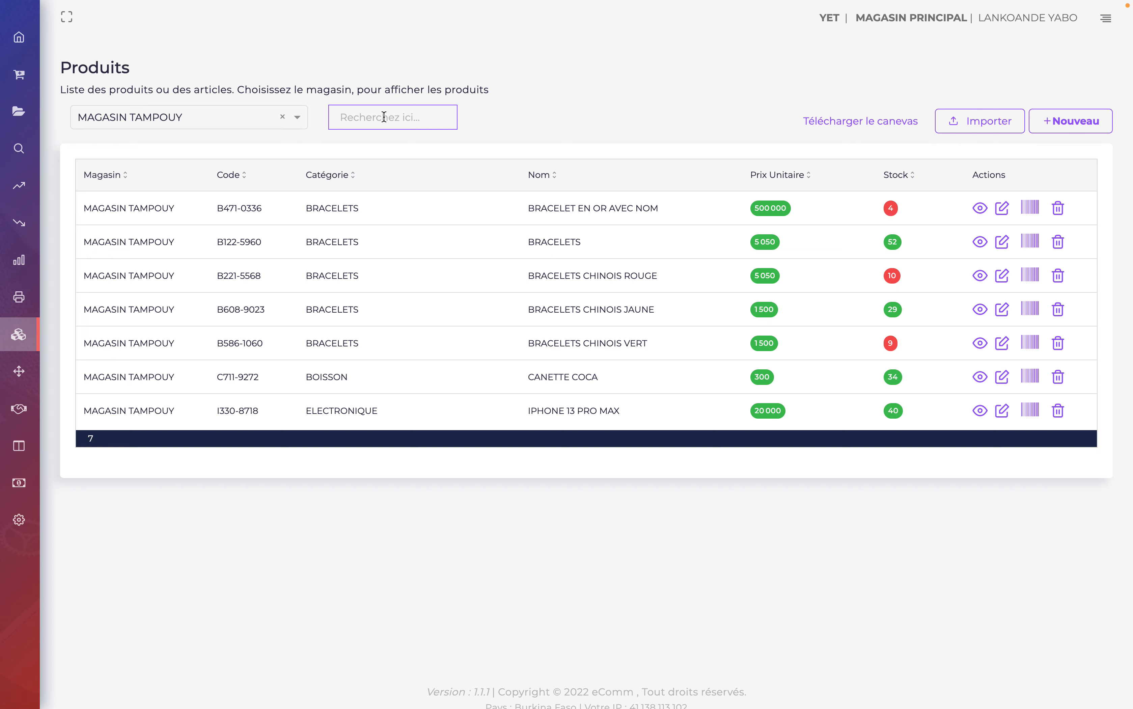
click(296, 118)
click(270, 144)
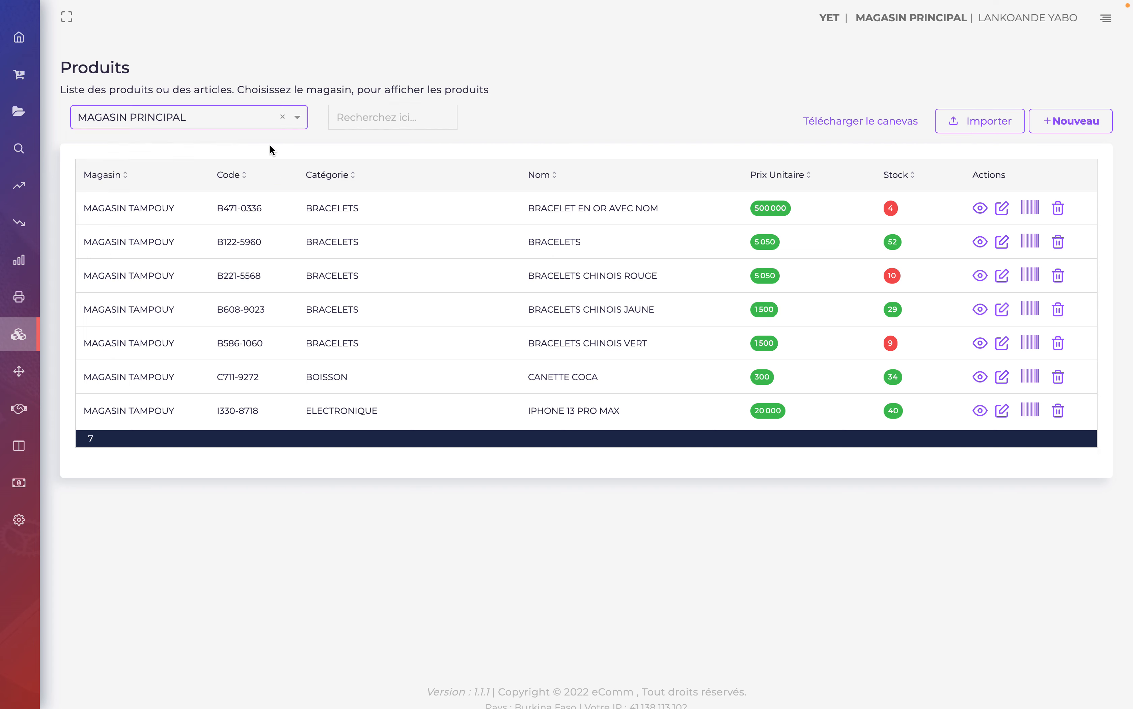
Step: Search the MAGASIN PRINCIPAL products for MA and for BRAC, and clear the search
click(360, 123)
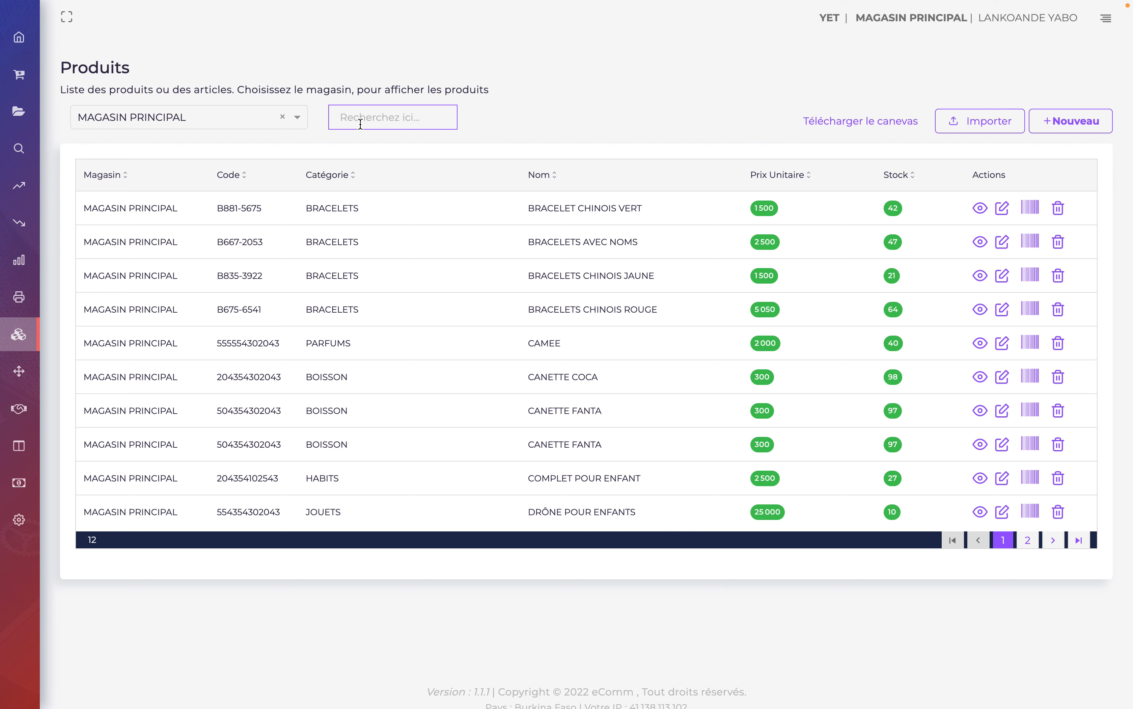
text(MA)
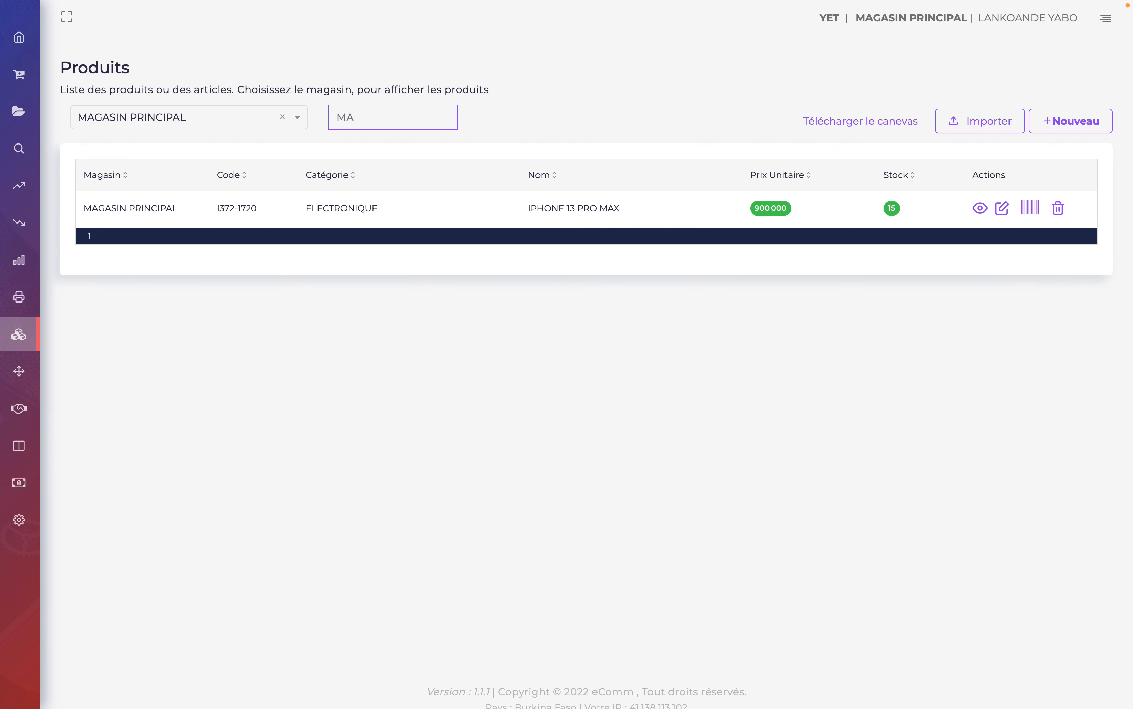
key(BackSpace)
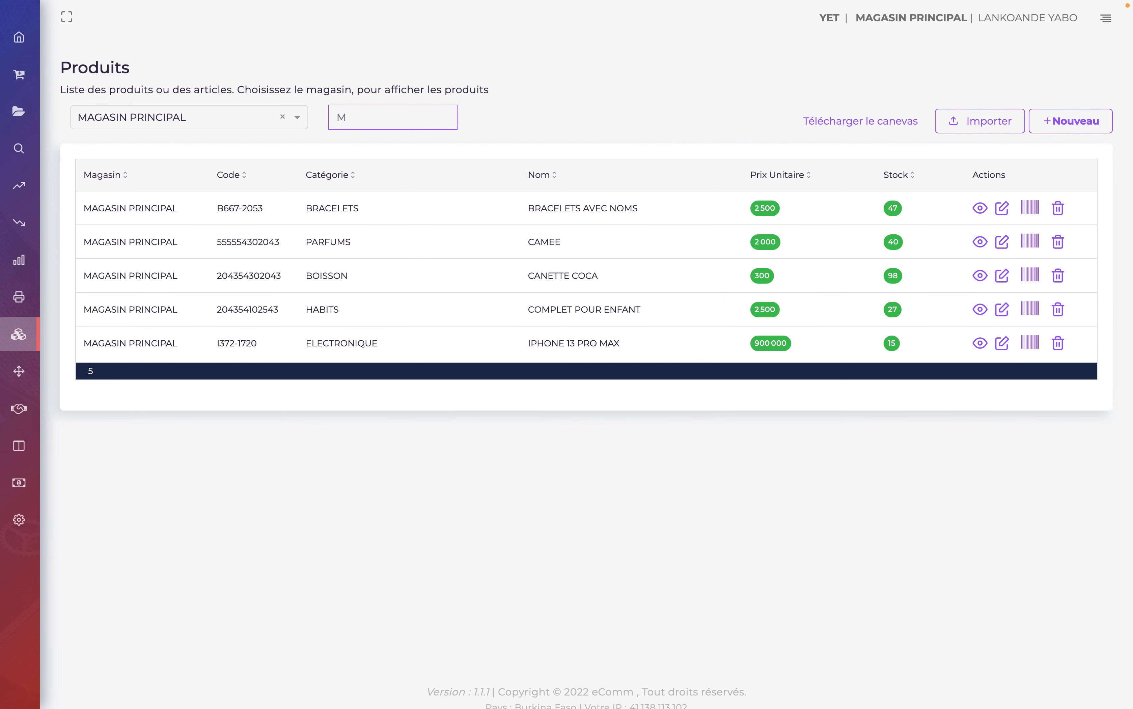
key(BackSpace)
text(BR)
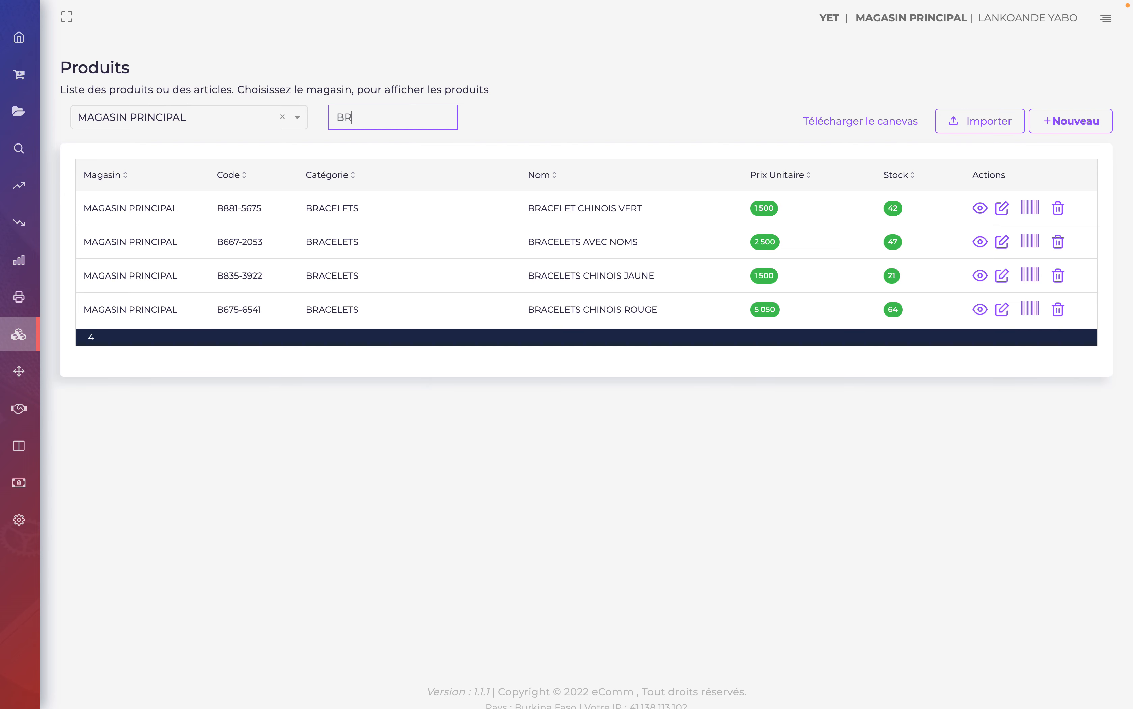
text(AC)
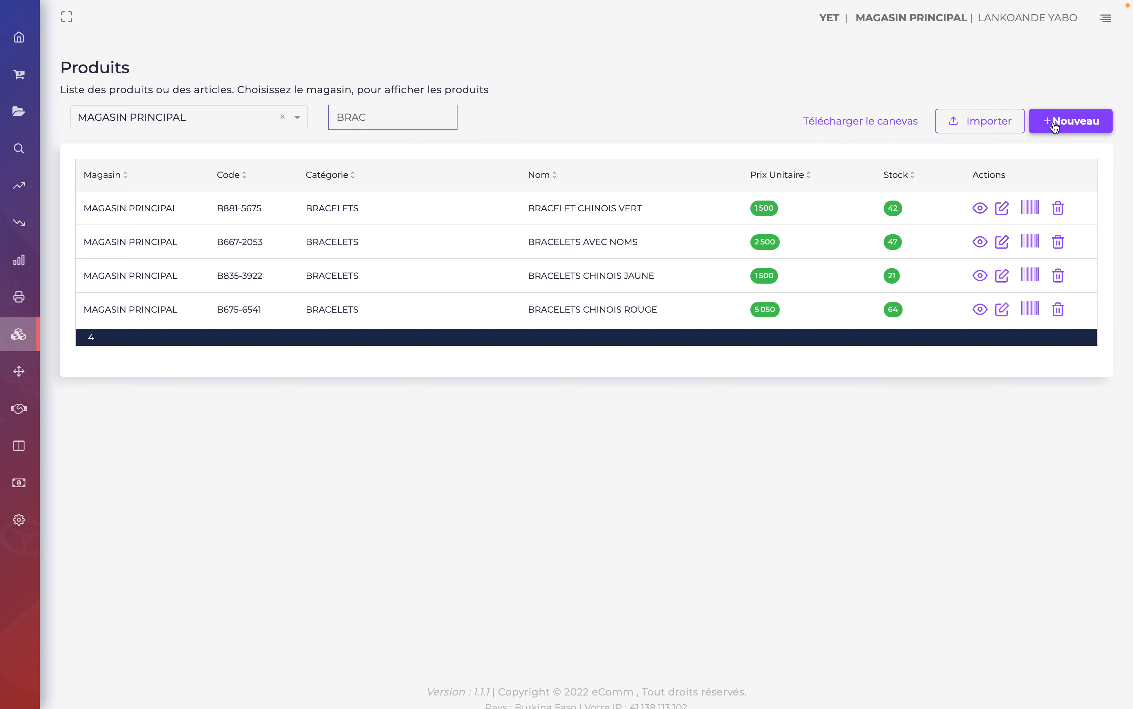
double_click(381, 124)
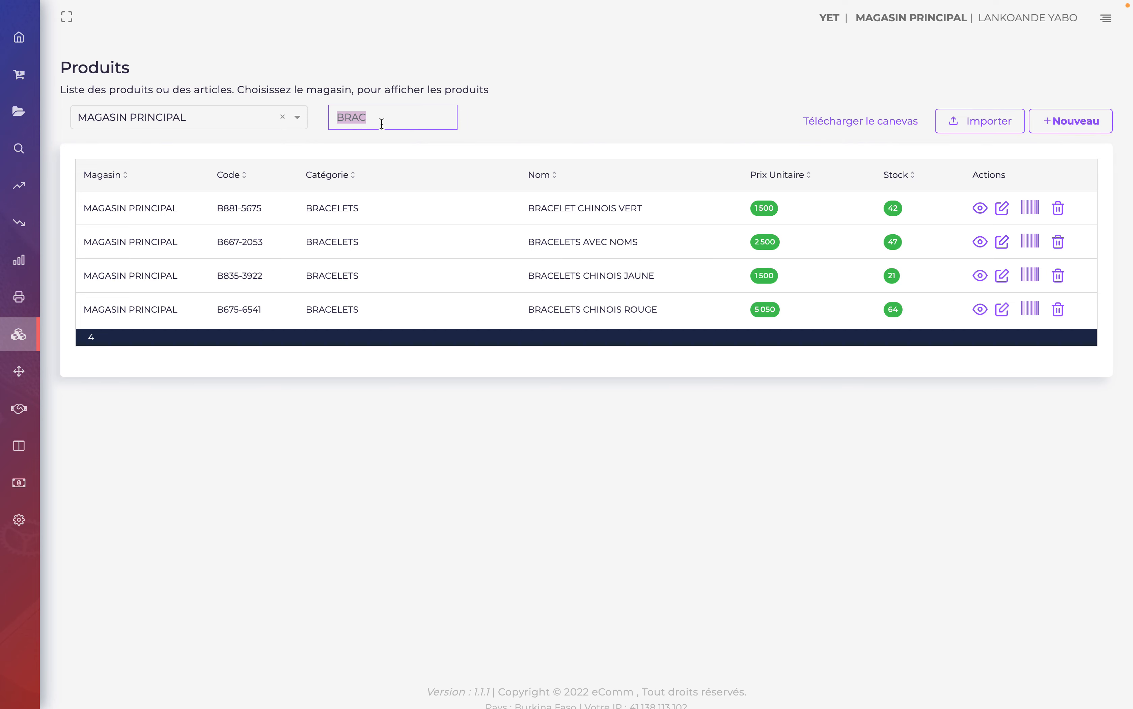
key(BackSpace)
Step: Start a new product for MAGASIN PRINCIPAL, leaving the barcode empty and choosing the category JUS DE MANGUE
click(1066, 121)
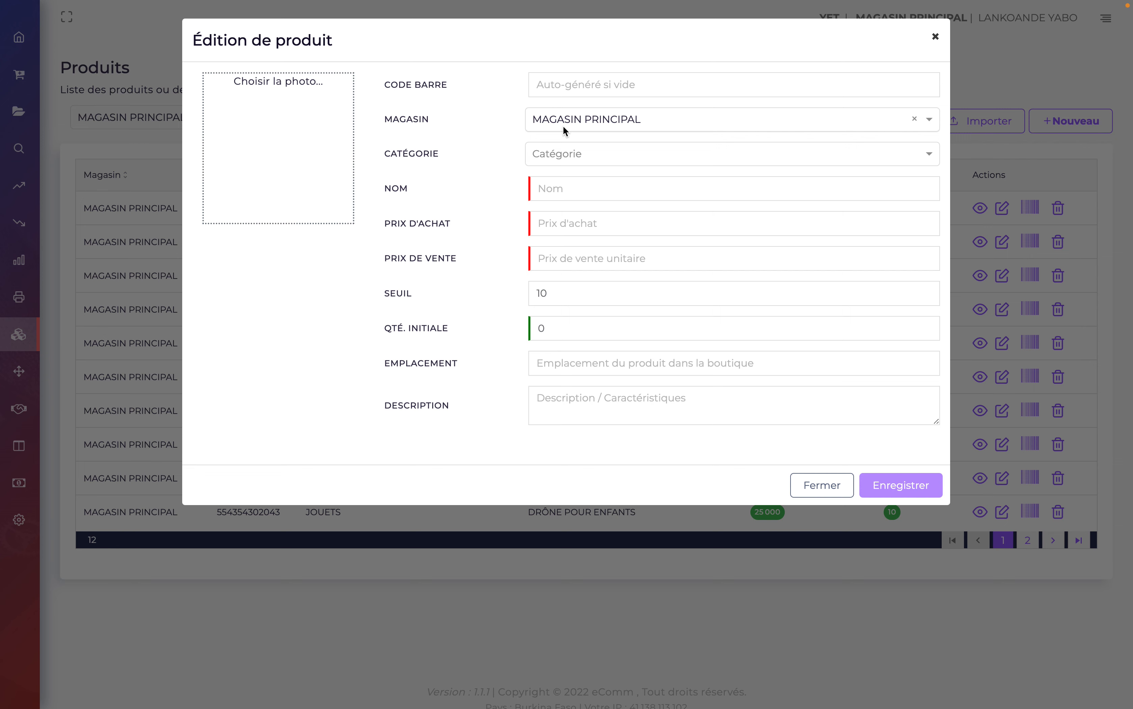
click(577, 82)
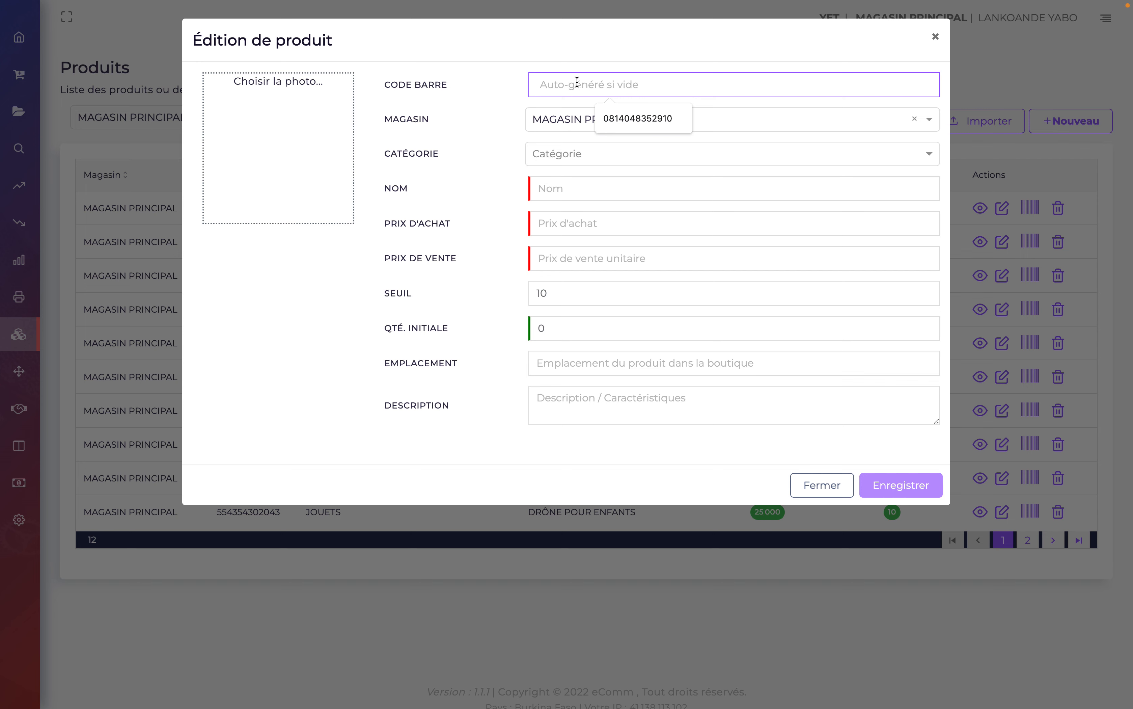
key(Tab)
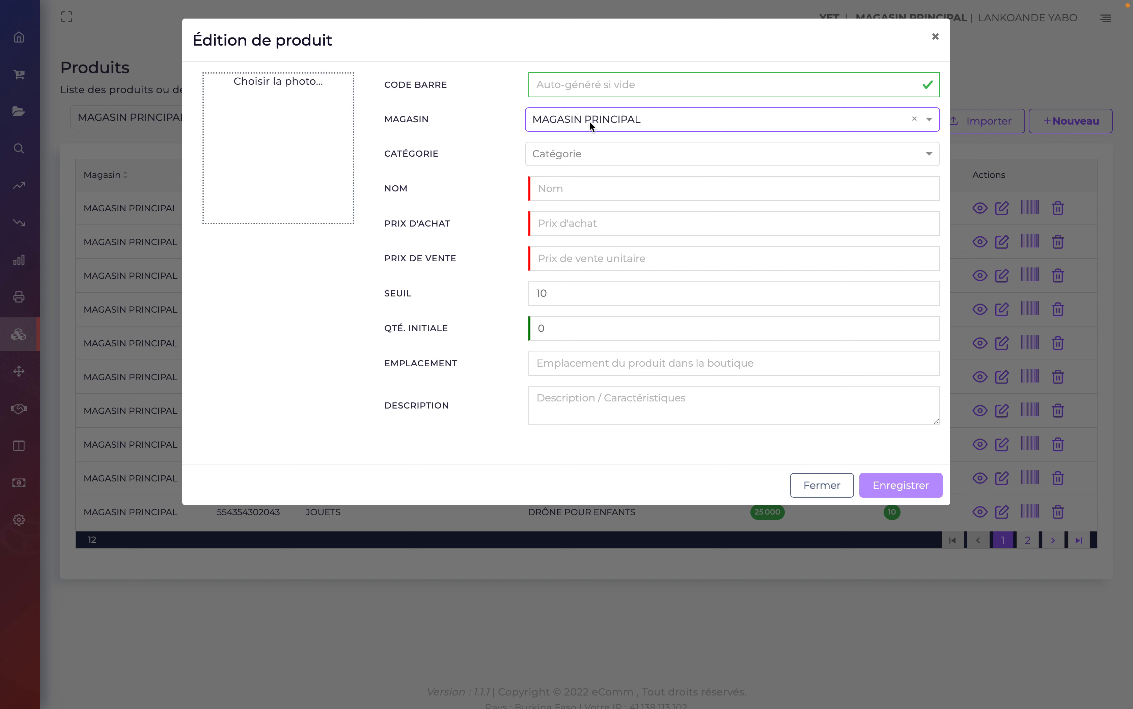
click(512, 131)
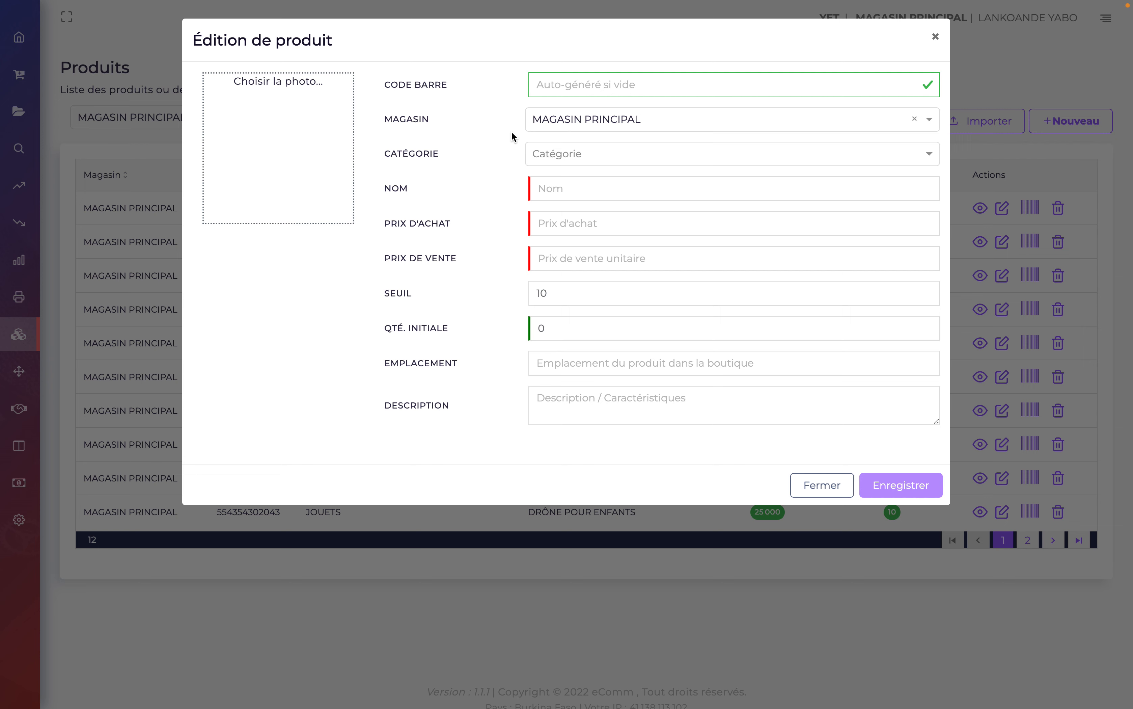
click(592, 151)
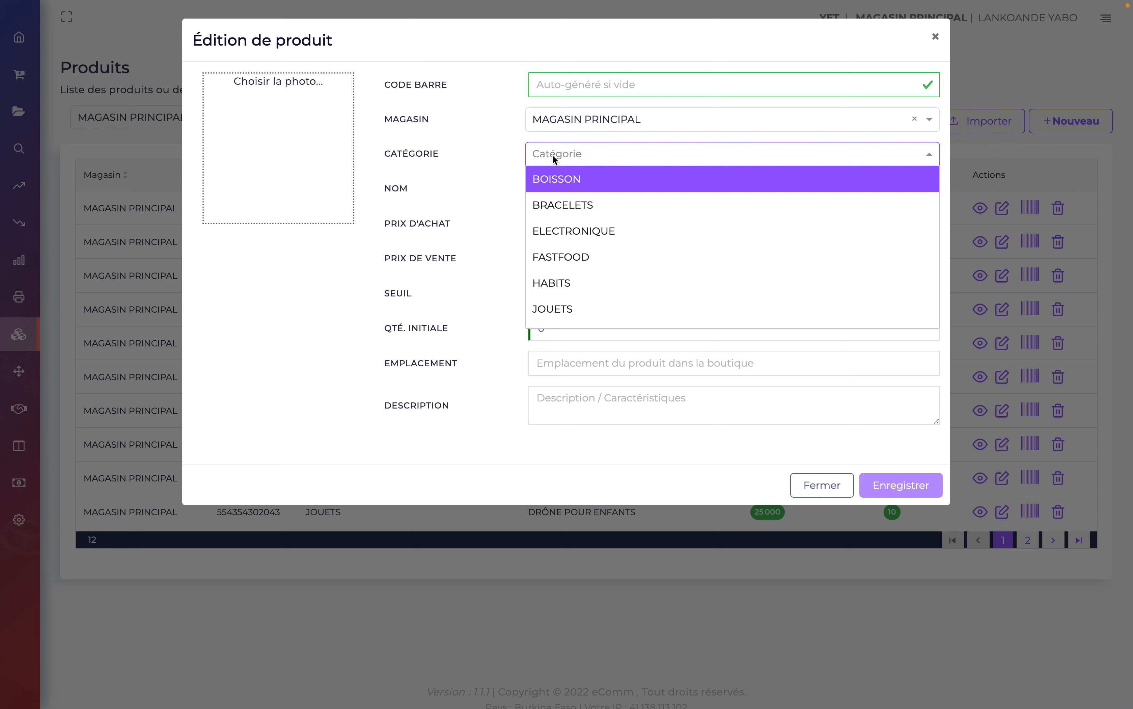
text(J)
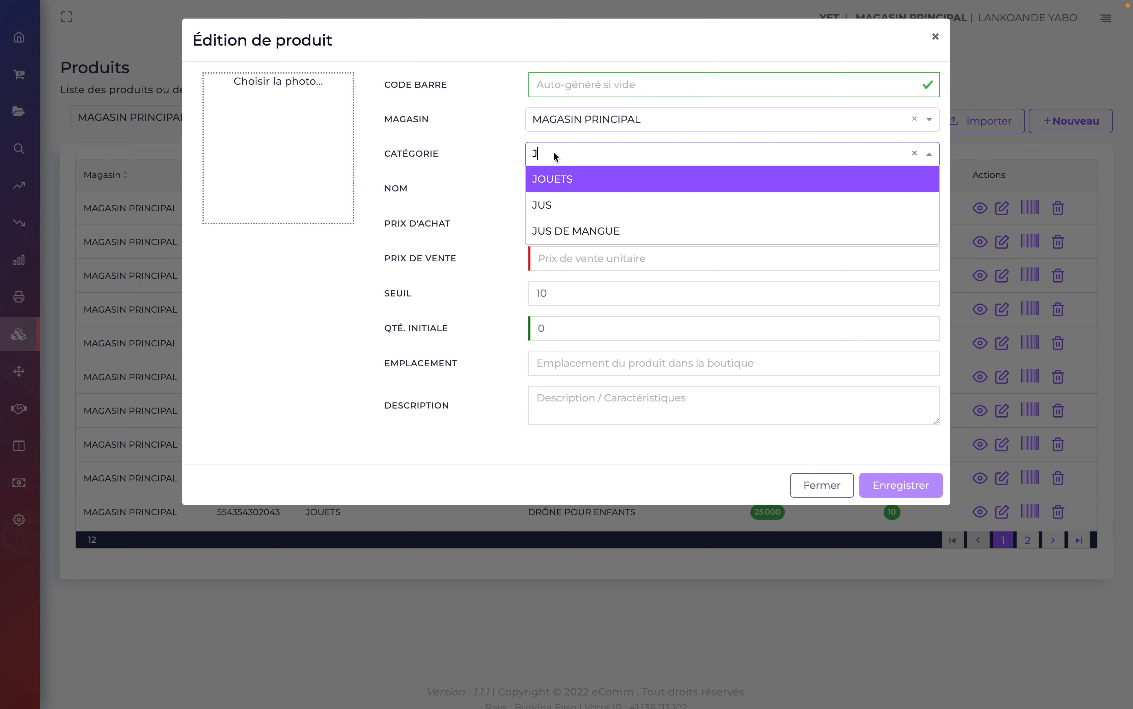
click(569, 231)
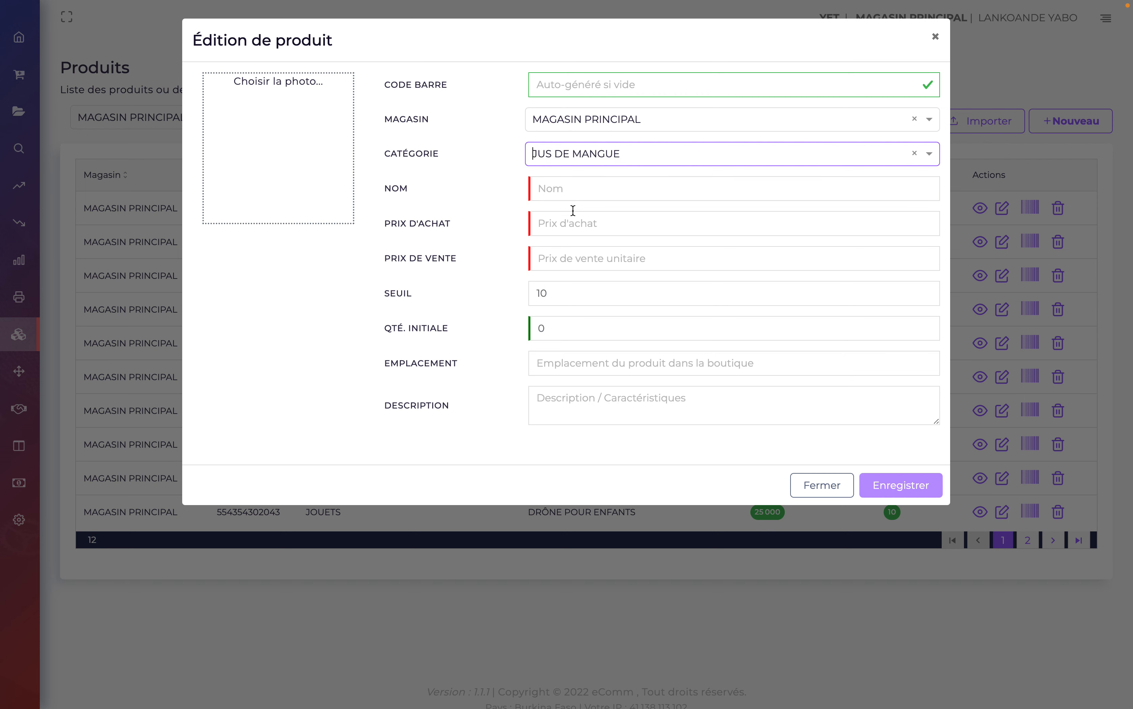
Step: Name the new product JUS DE MANGUE 0,5L and set its purchase price to 500
click(577, 190)
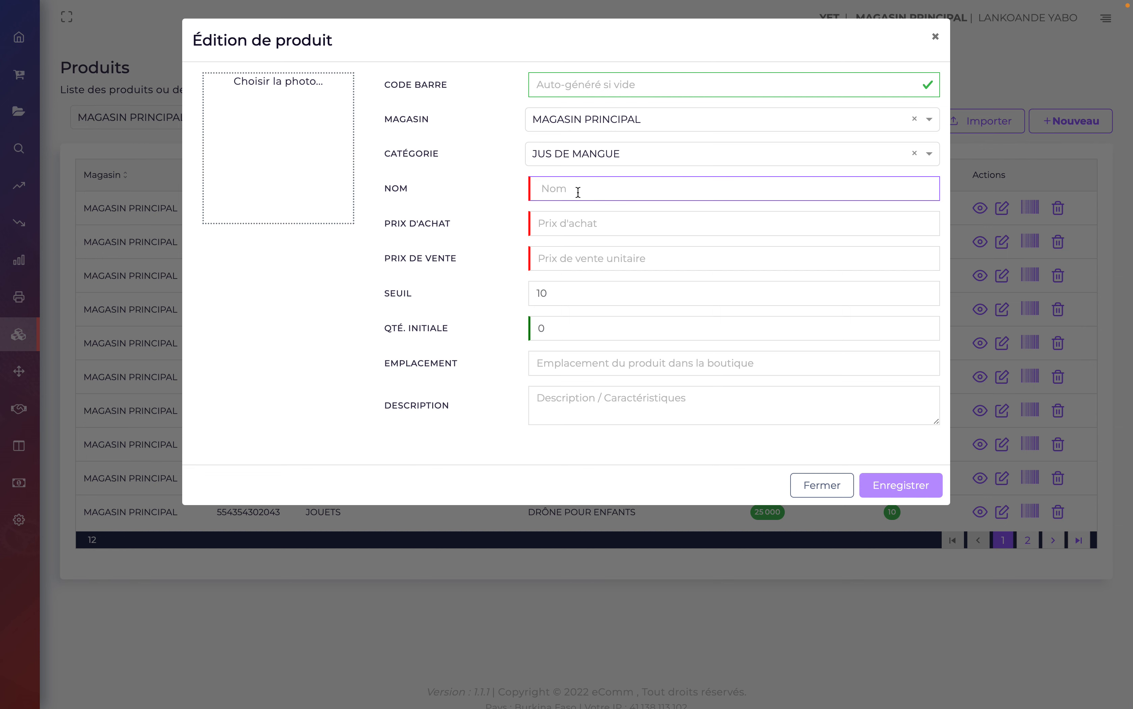
text(JUS DE MANGUE 0,5L)
key(Tab)
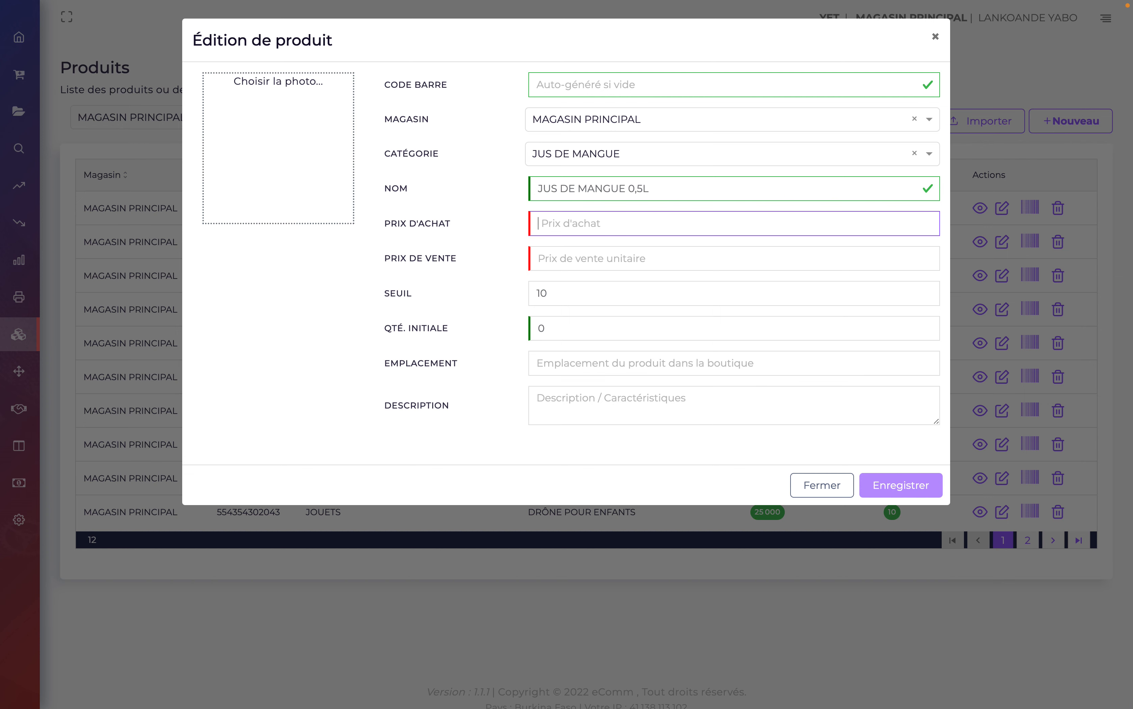
text(500)
key(Tab)
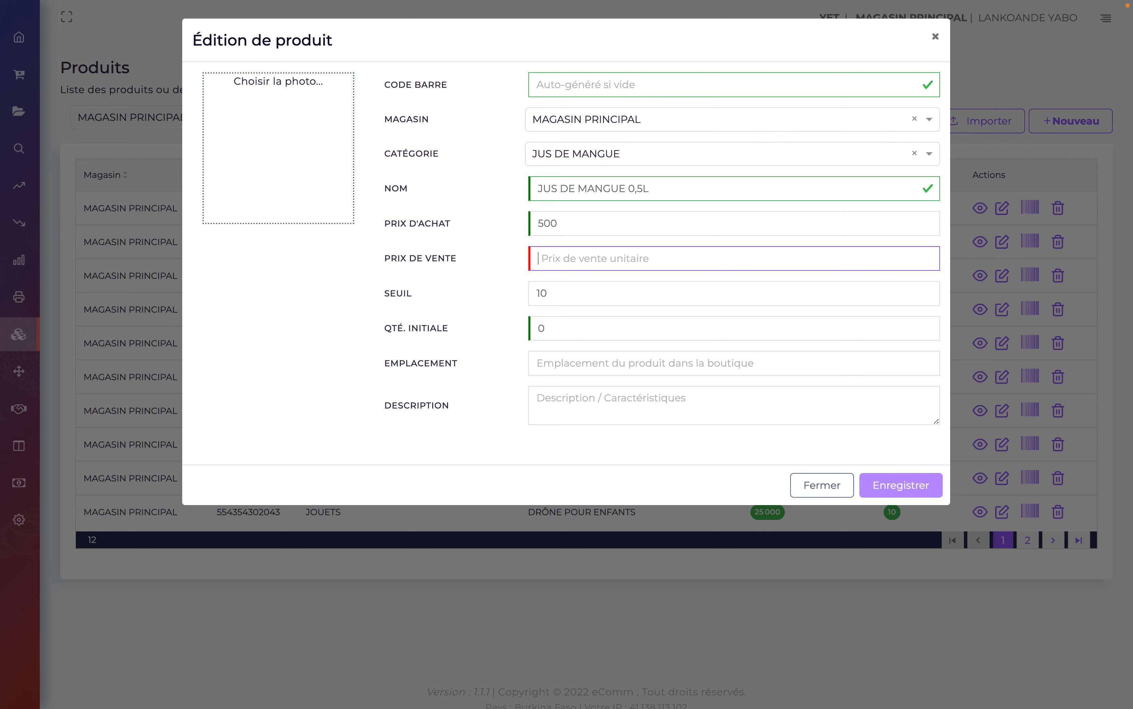
Step: Set the product's sale price to 700 and initial quantity to 125, keeping the threshold at 10
text(7)
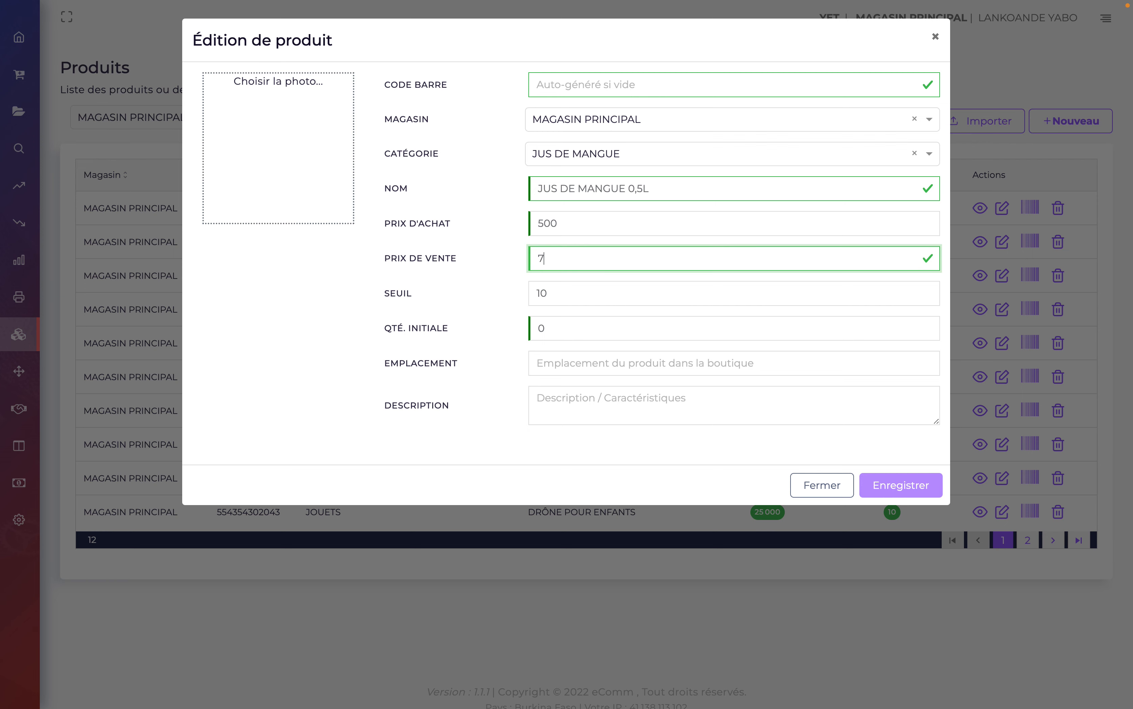
text(00)
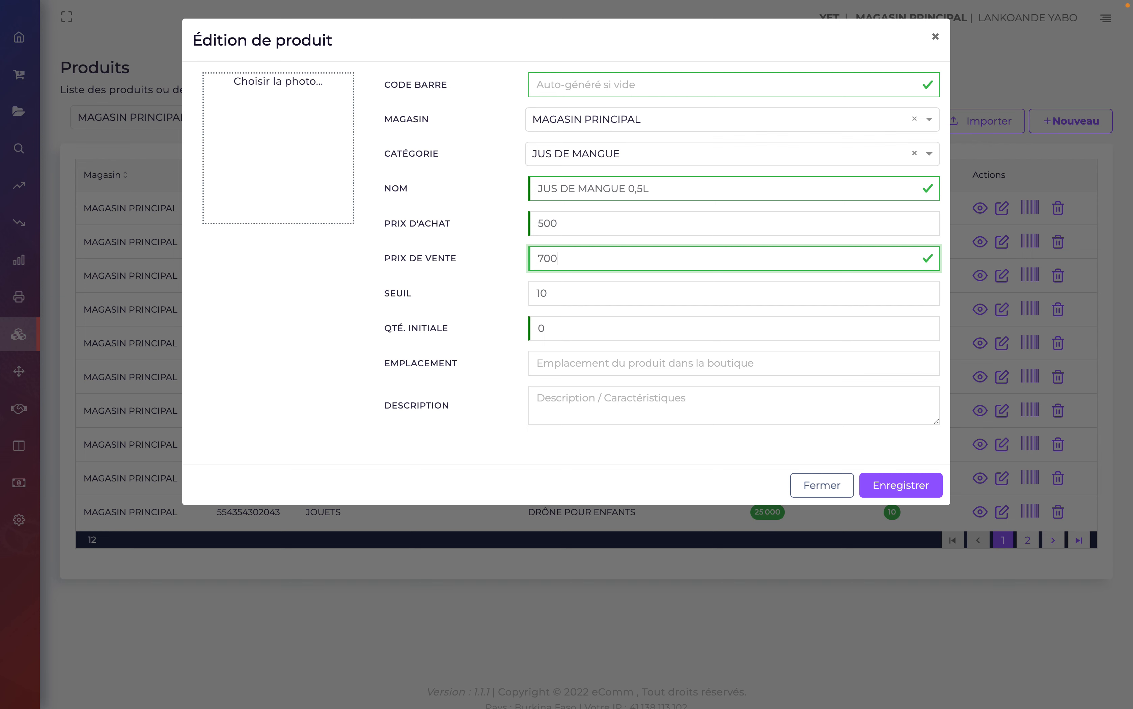
key(Tab)
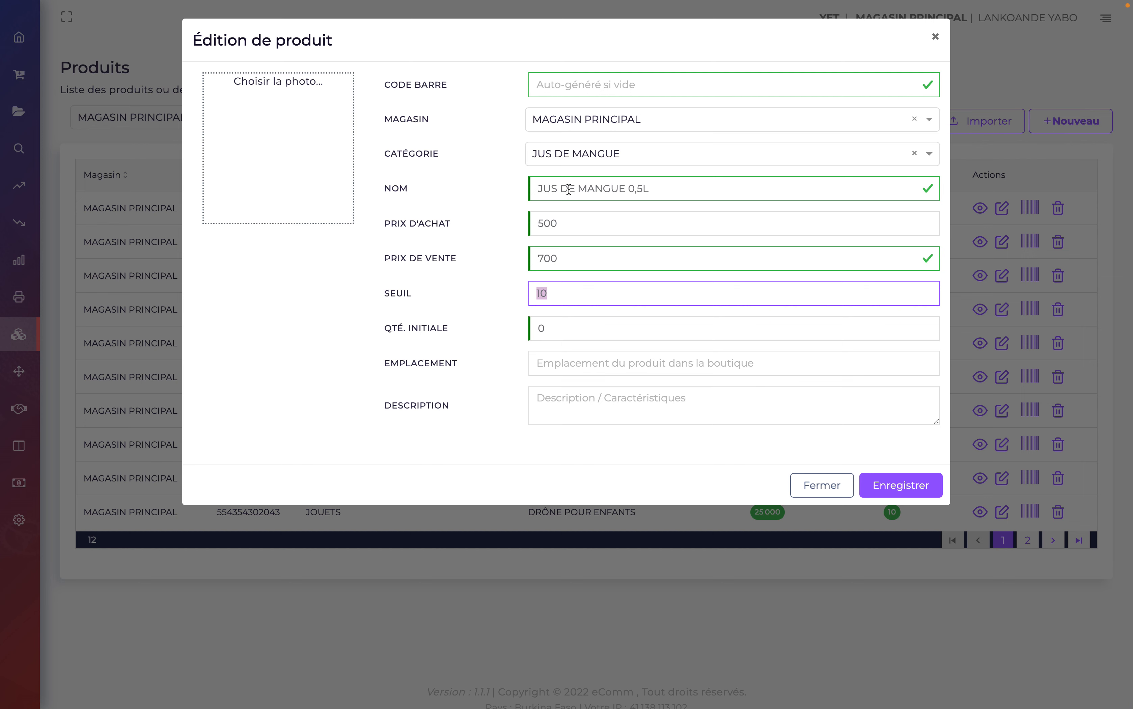
click(546, 291)
key(Tab)
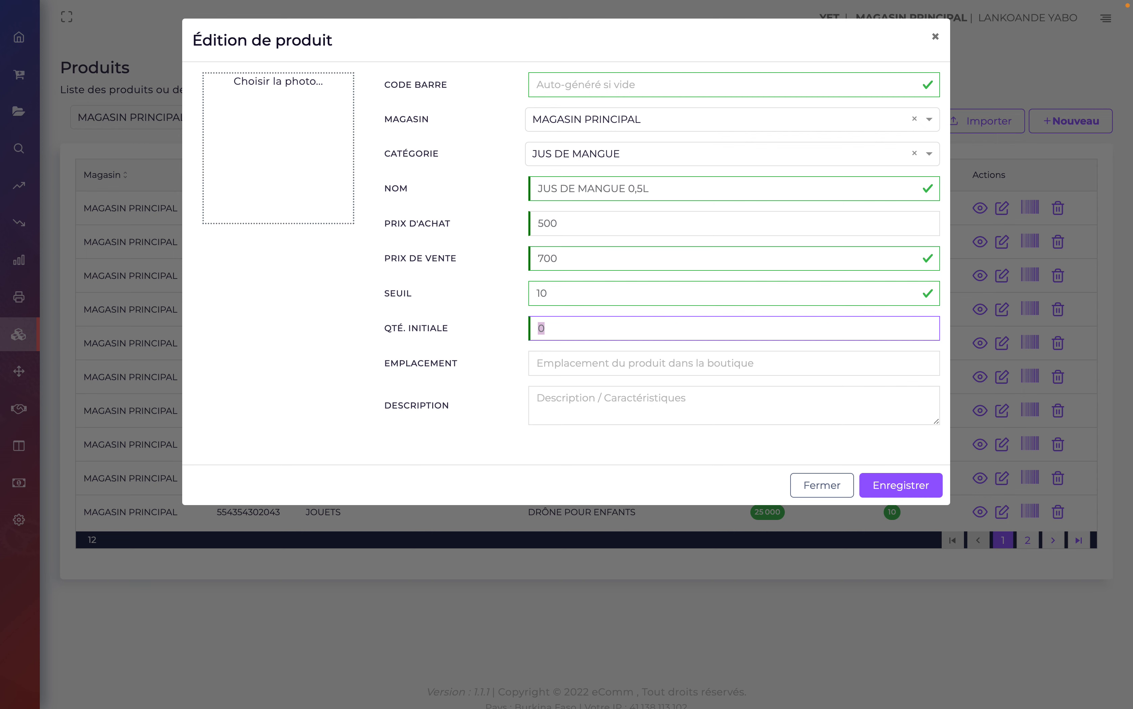
text(125)
key(Tab)
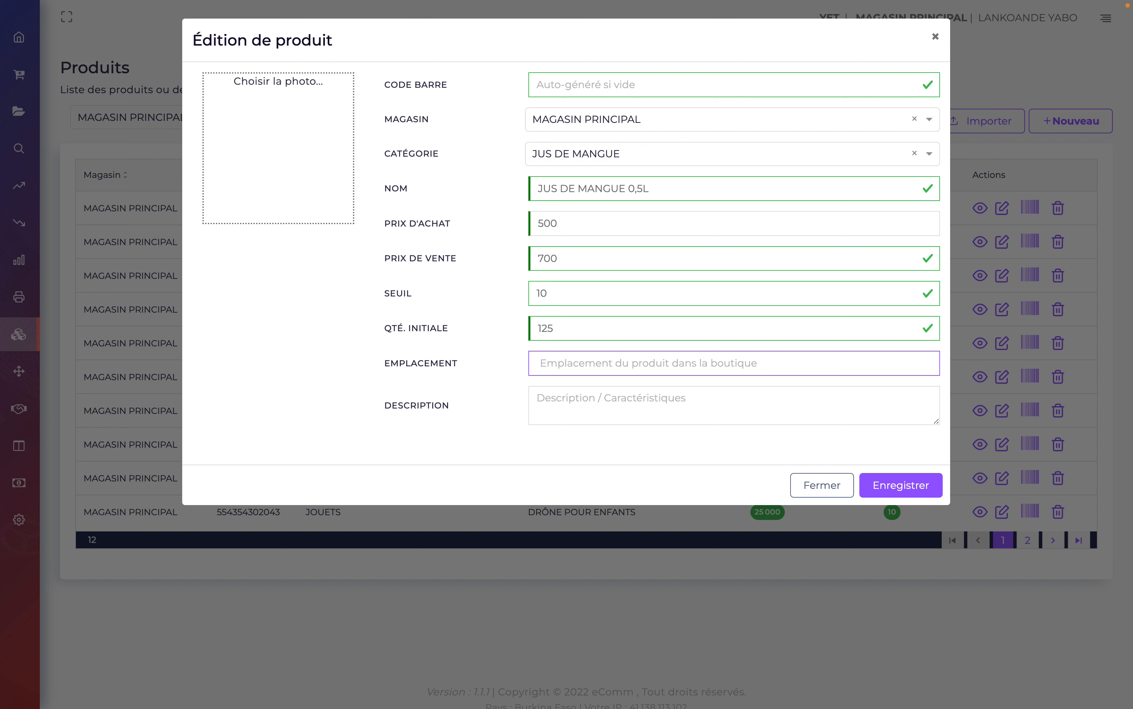
Step: Enter ETAGERE 5 as the product's location in the shop and leave the description empty
text(R)
key(BackSpace)
text(ETAGERE)
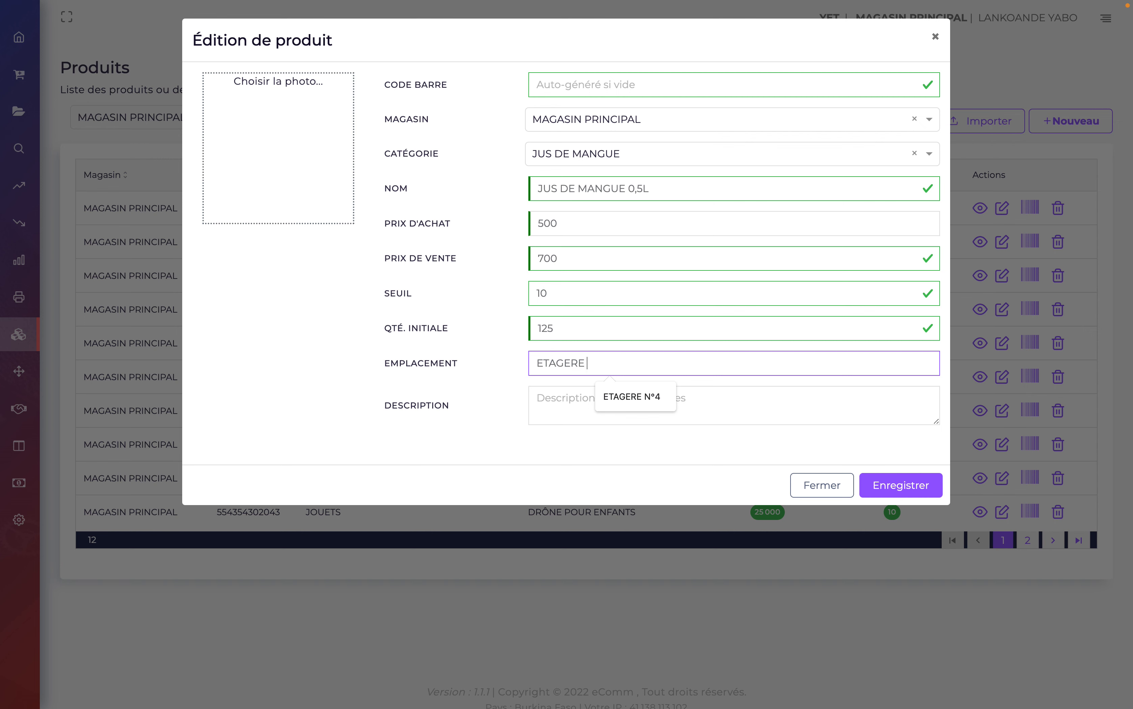
text( 5)
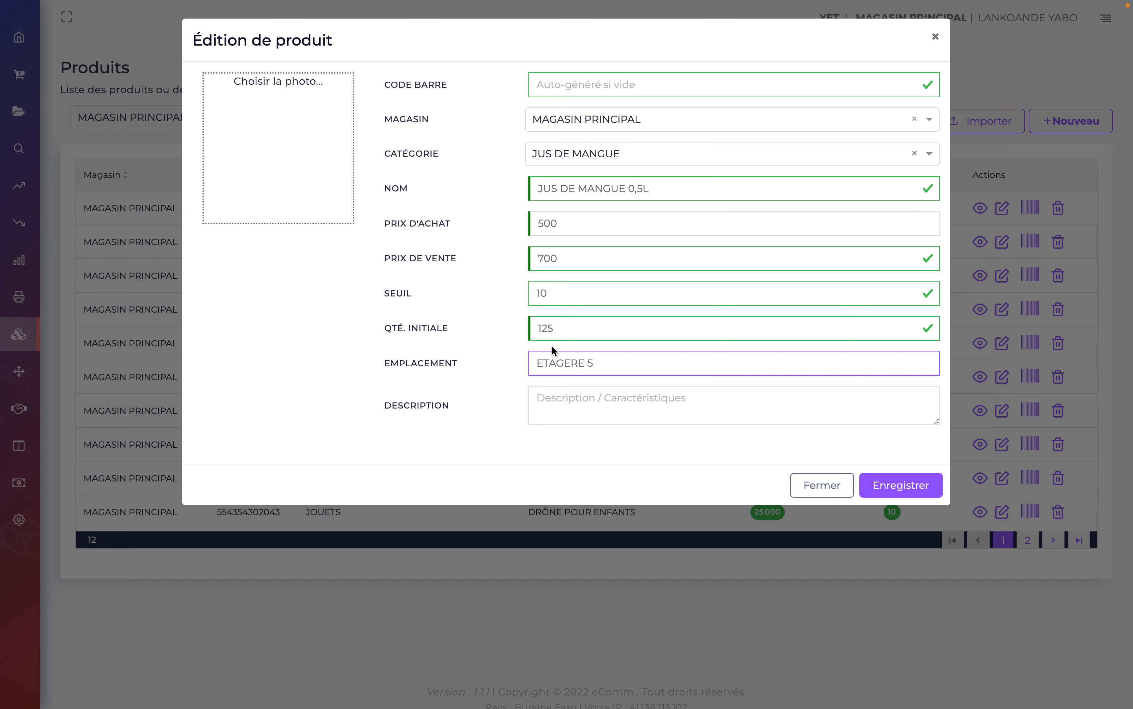
click(570, 413)
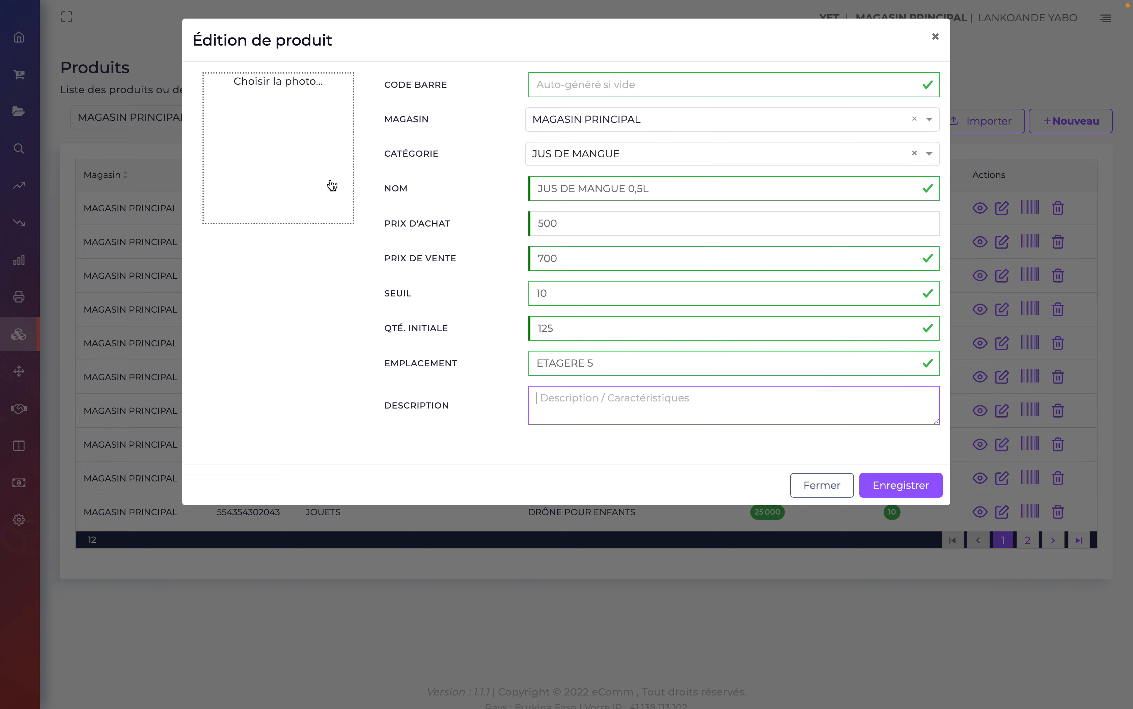
click(322, 159)
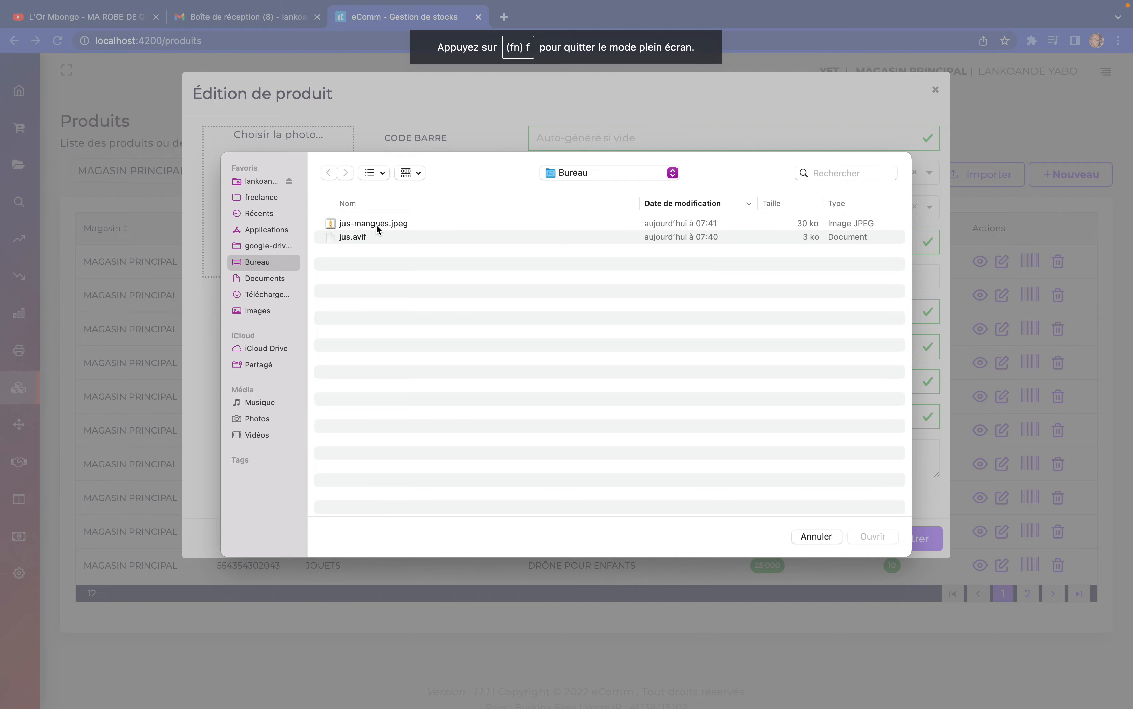
click(379, 225)
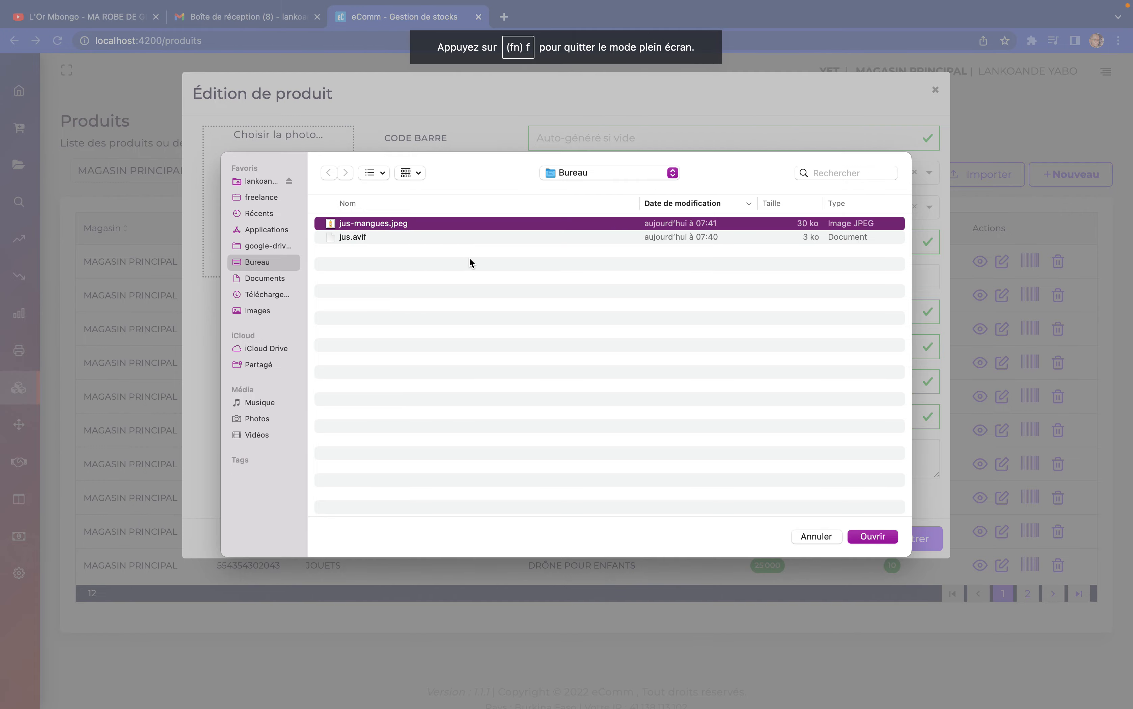
click(812, 538)
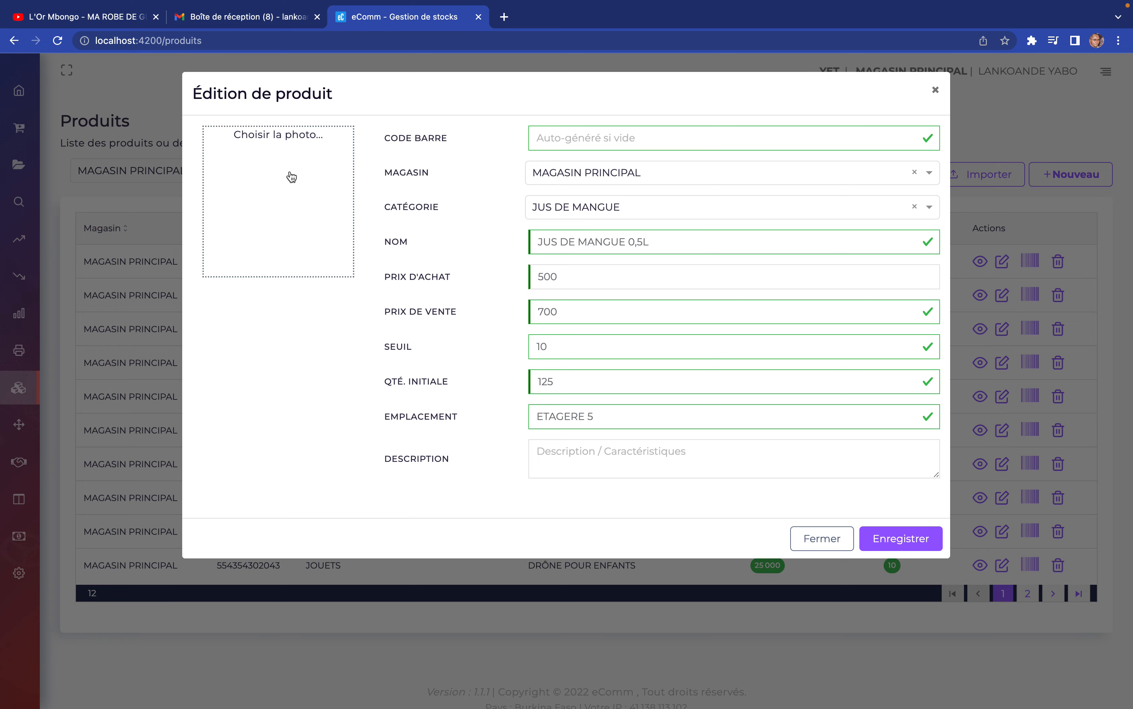
Step: Add jus-mangues.jpeg from the Bureau folder as the product photo
click(282, 191)
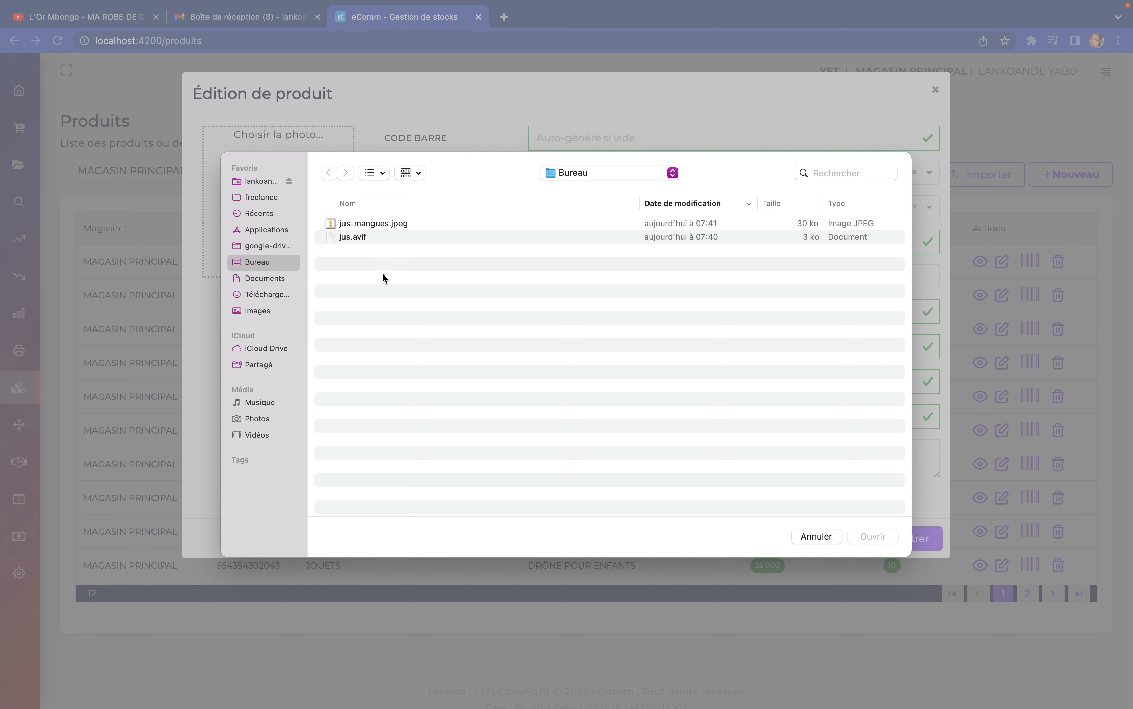
click(396, 224)
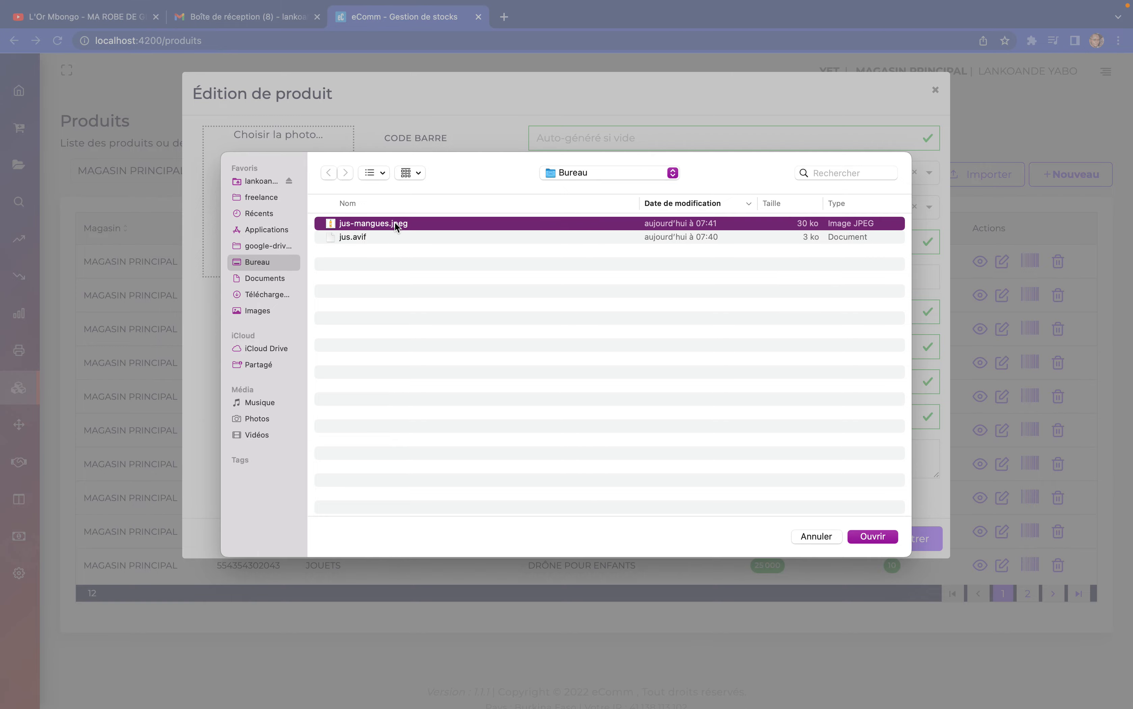
click(885, 537)
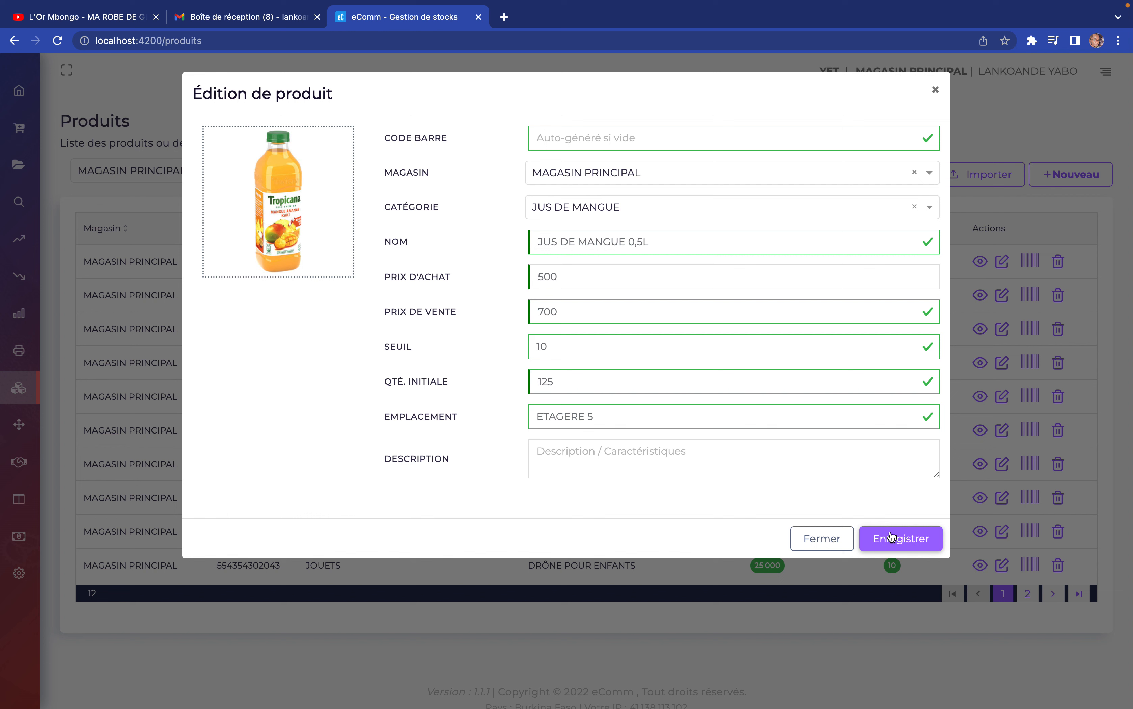
Step: Clear the sale price and re-enter it as 700
double_click(713, 316)
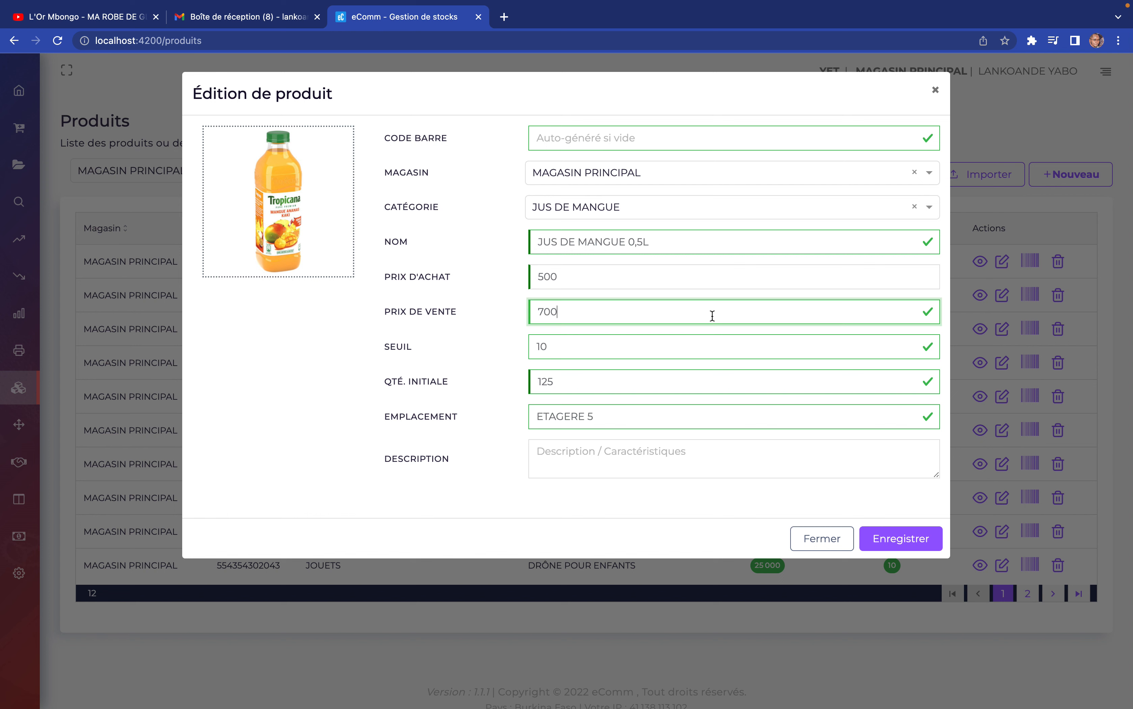
key(BackSpace)
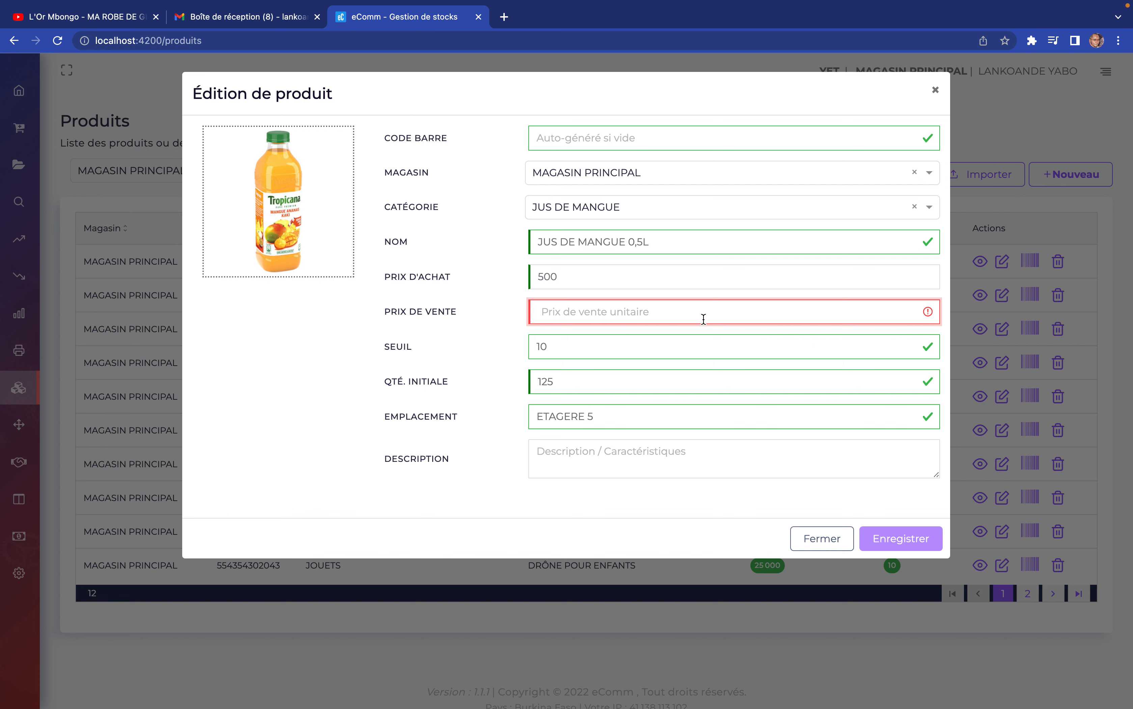
text(700)
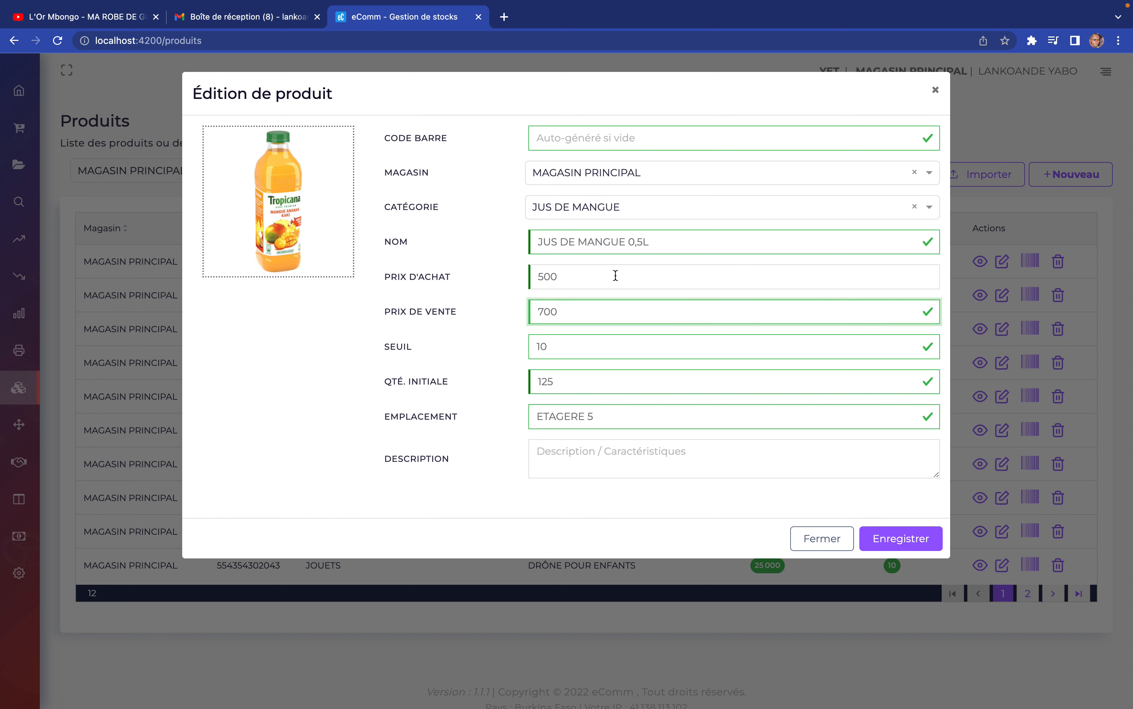
drag(612, 275, 514, 271)
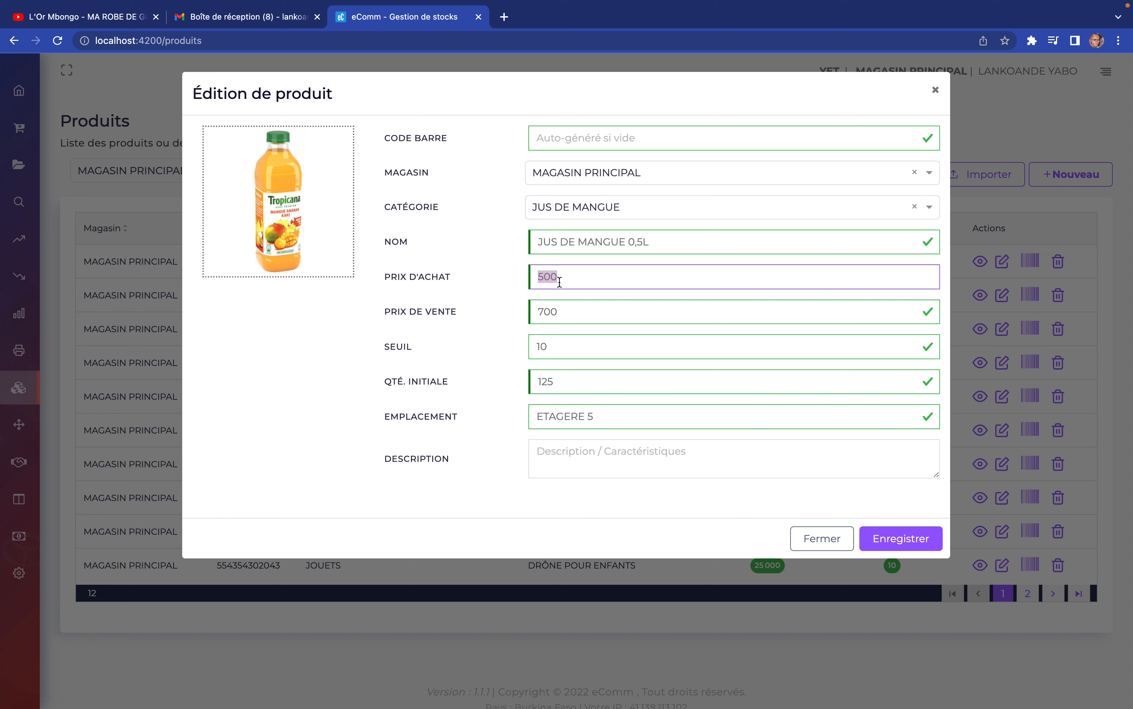
click(566, 308)
key(BackSpace)
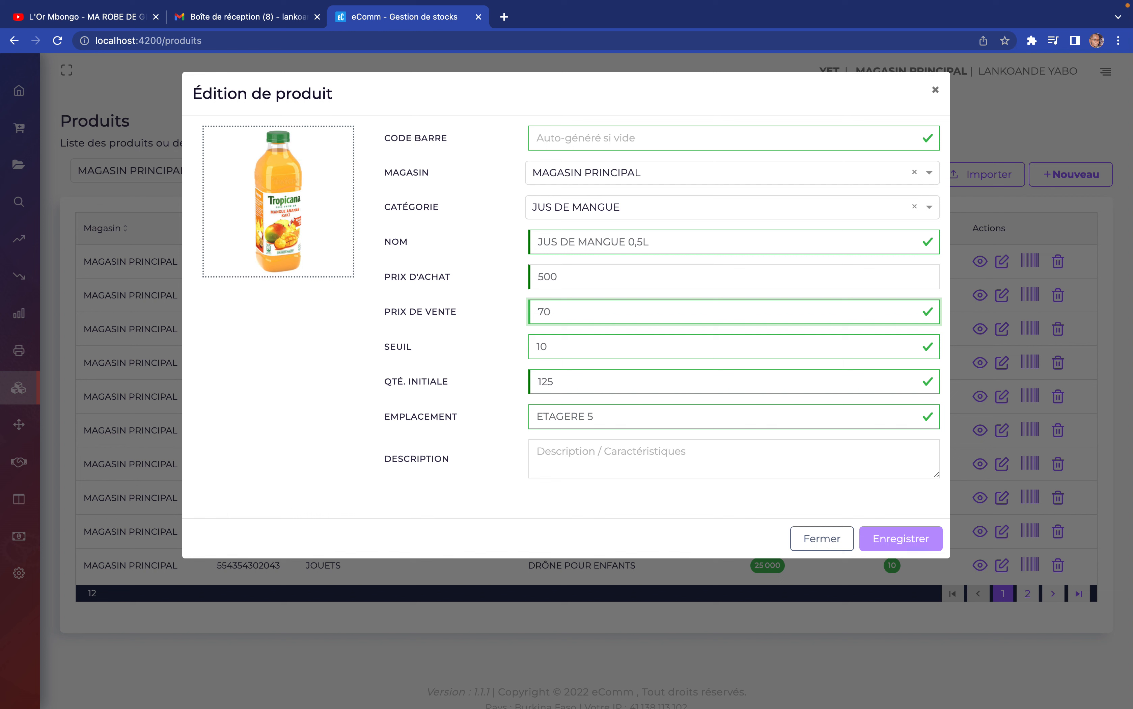
drag(564, 313, 511, 317)
click(609, 312)
text(0)
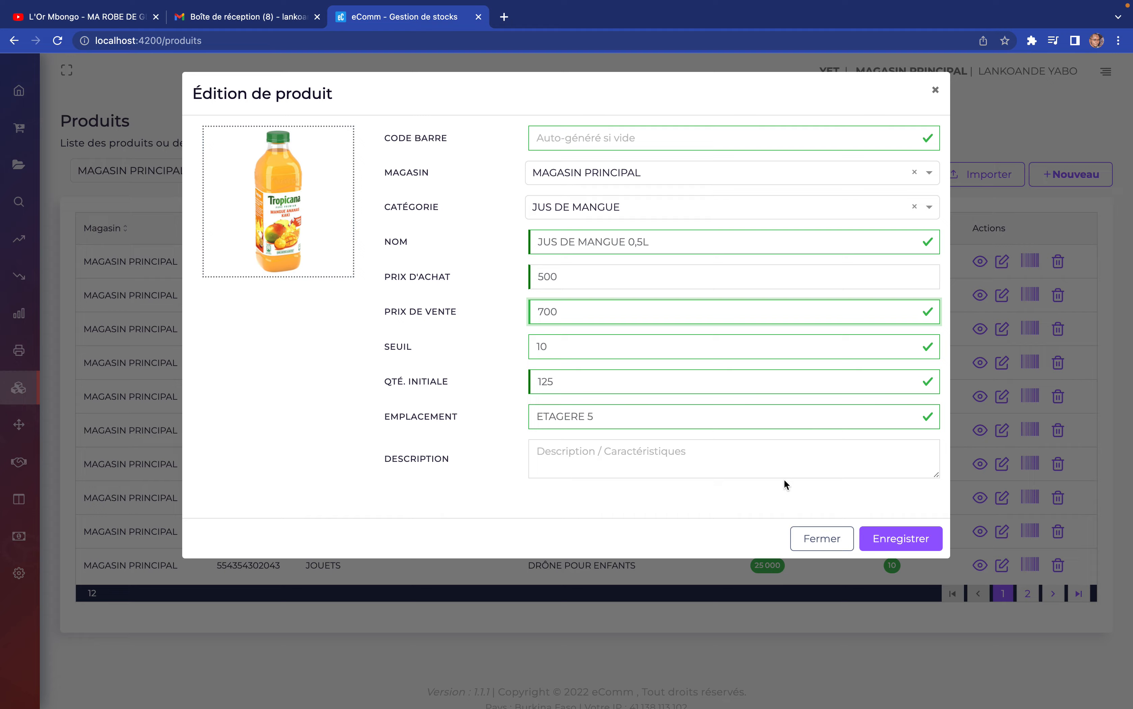
Step: Save the new product and search the MAGASIN PRINCIPAL product list for MAN
click(898, 540)
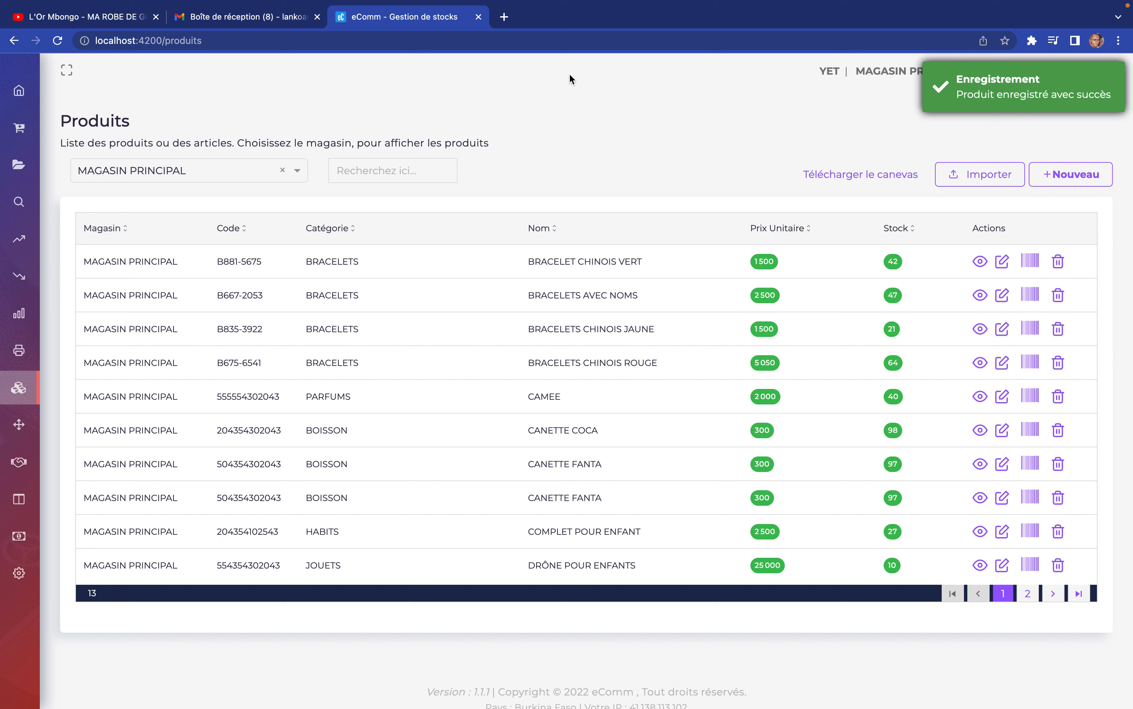
click(403, 174)
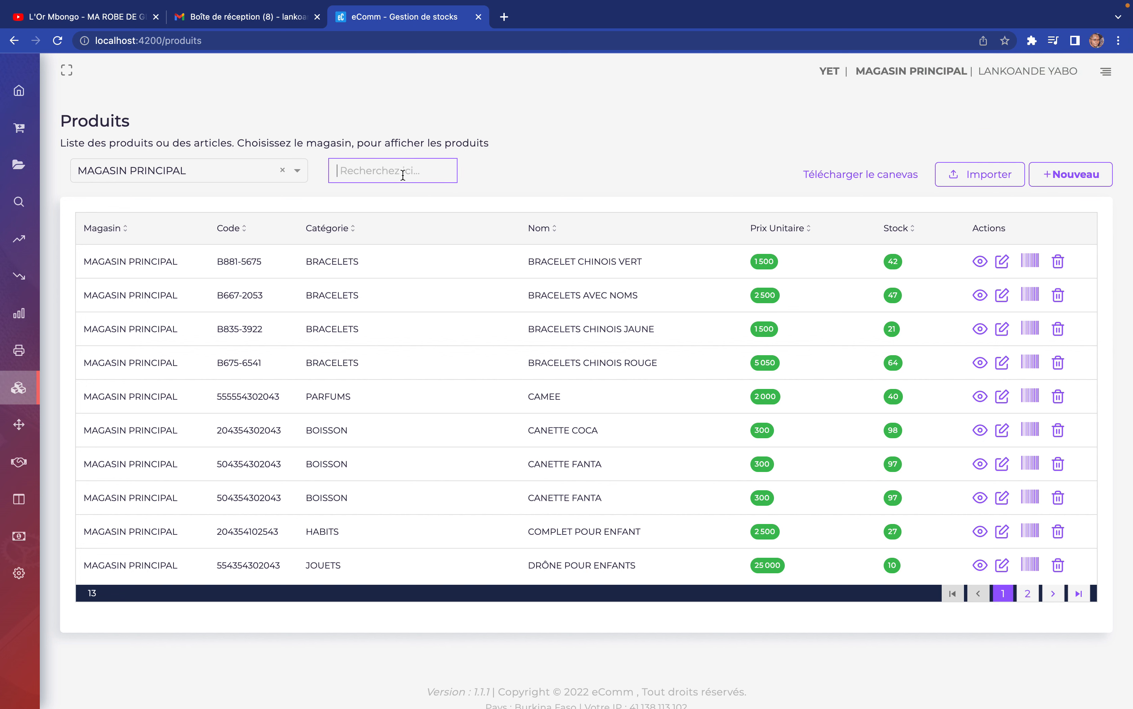
text(MA)
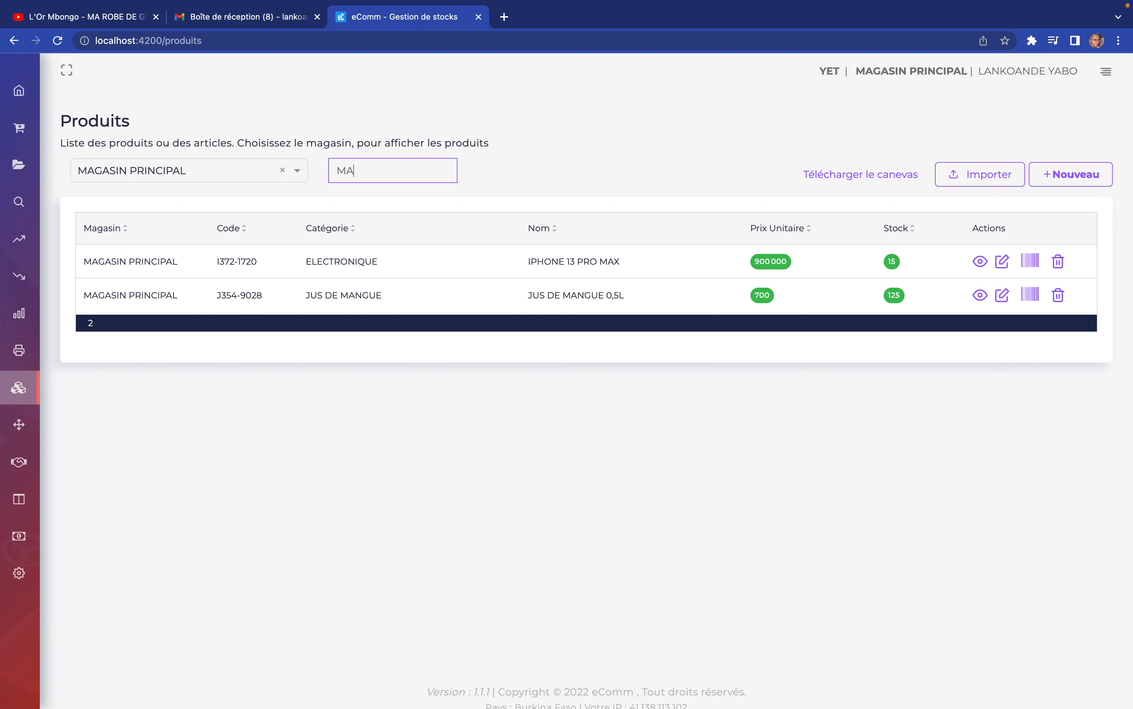
text(N)
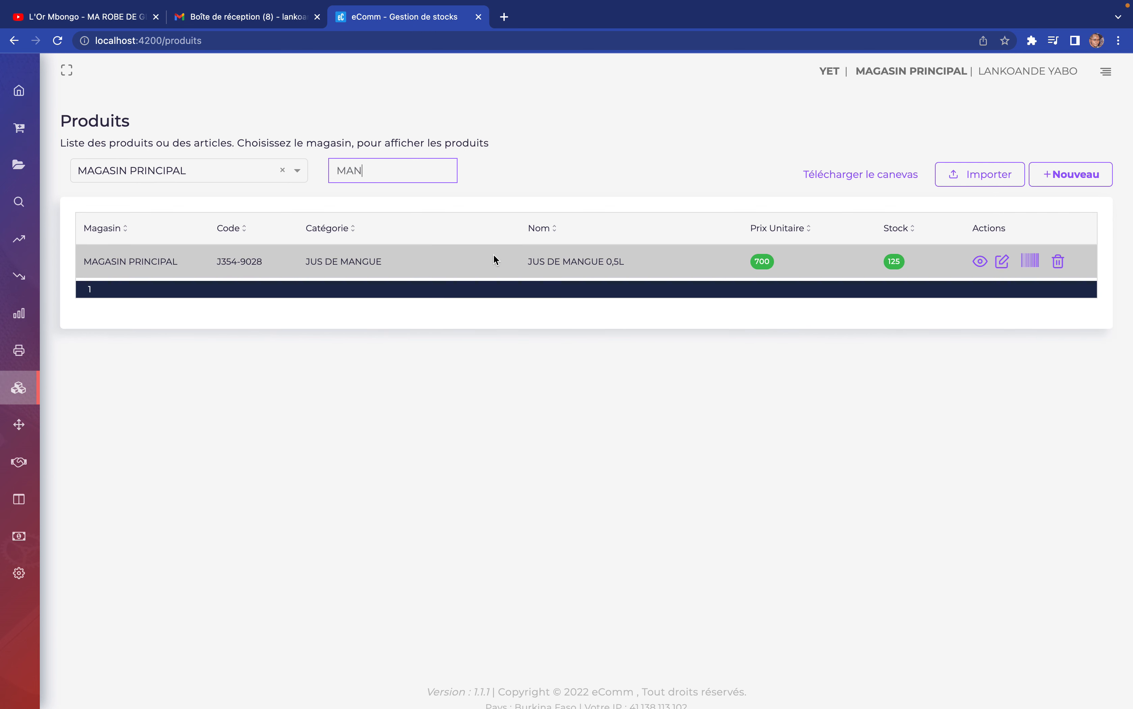